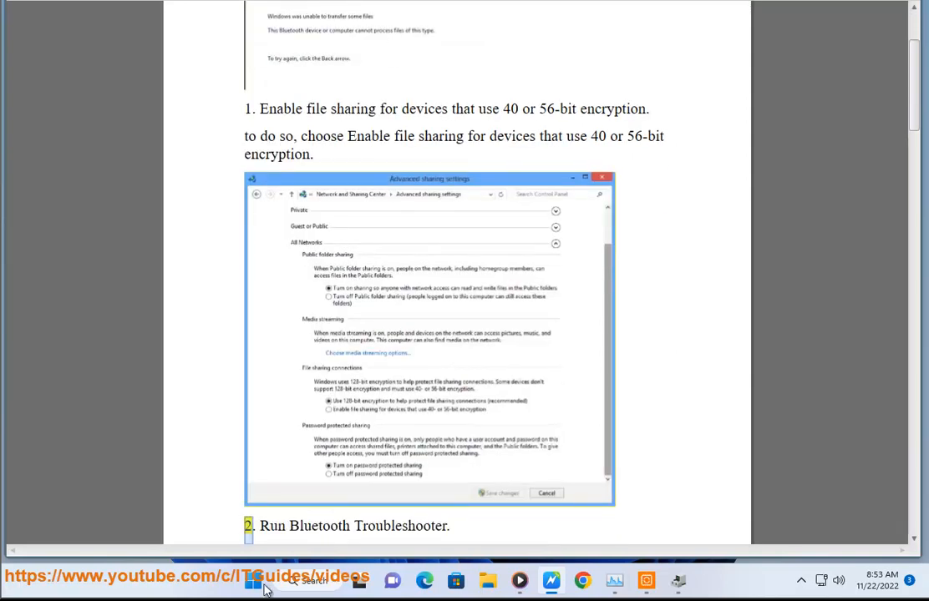
# Open the advanced sharing settings from the Network and Sharing Center in Control Panel.
pyautogui.click(302, 581)
pyautogui.click(498, 360)
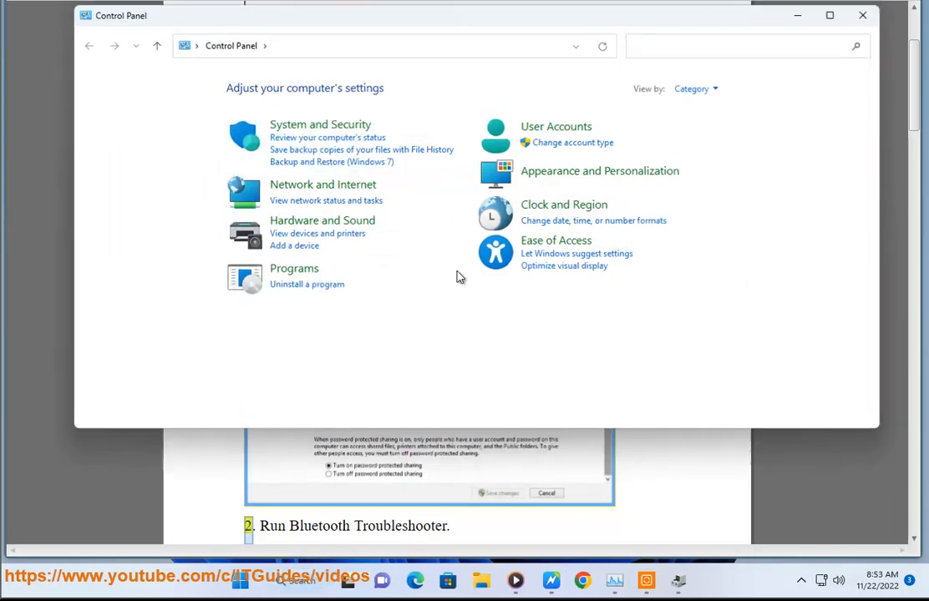
pyautogui.click(351, 191)
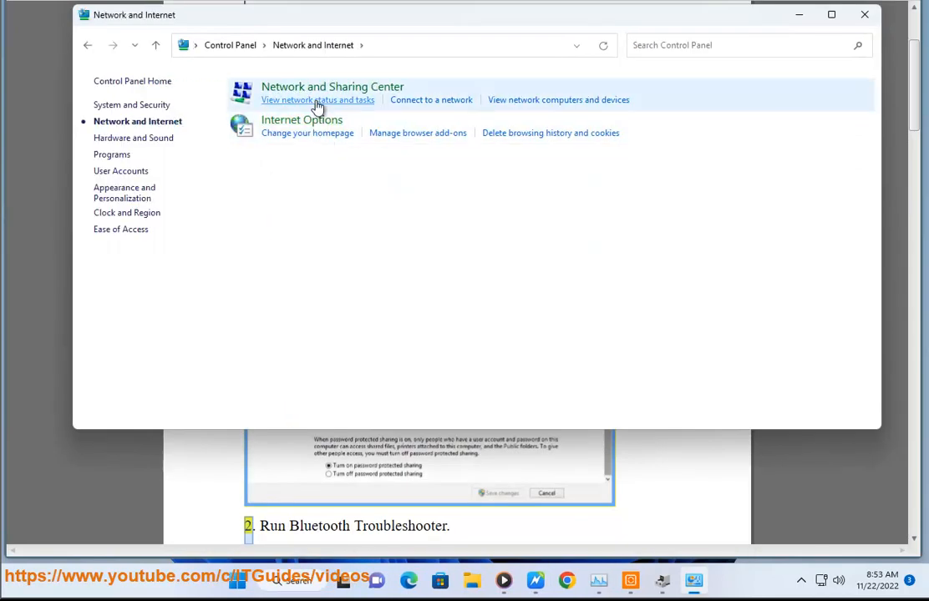
pyautogui.click(380, 95)
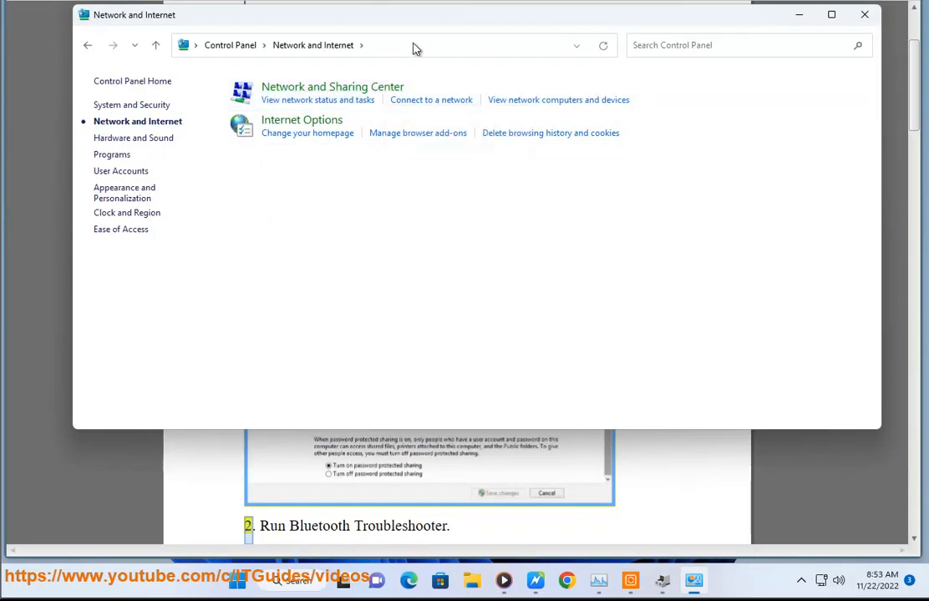
pyautogui.click(491, 43)
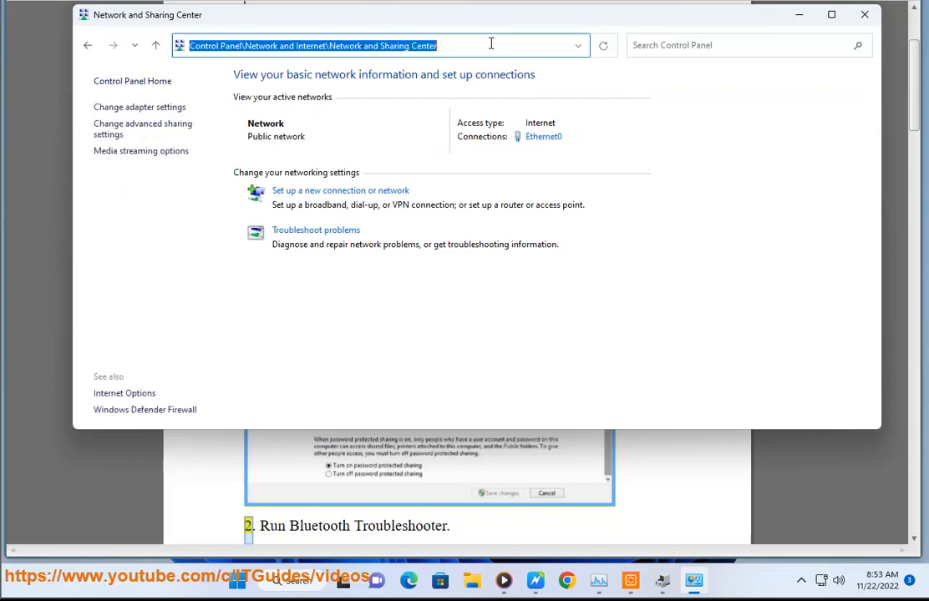
pyautogui.click(177, 132)
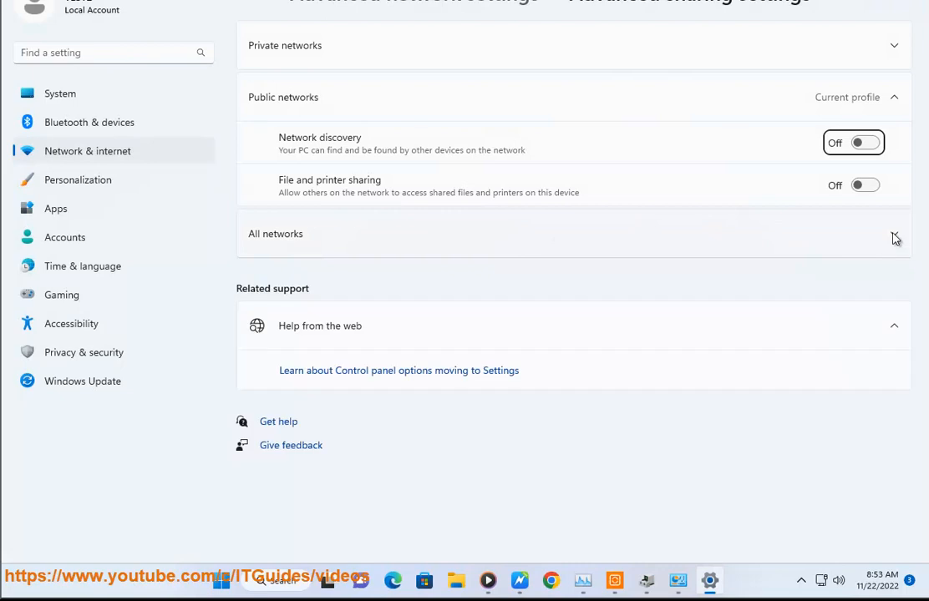
# Show the file sharing encryption choices for all networks, including 40- or 56-bit encryption, and return to the guide document.
pyautogui.click(893, 237)
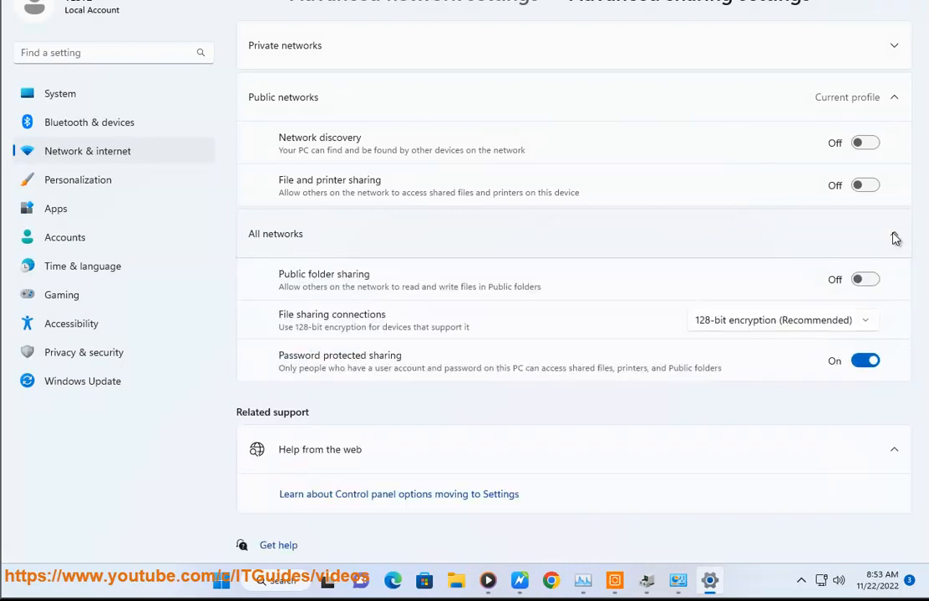
pyautogui.click(871, 325)
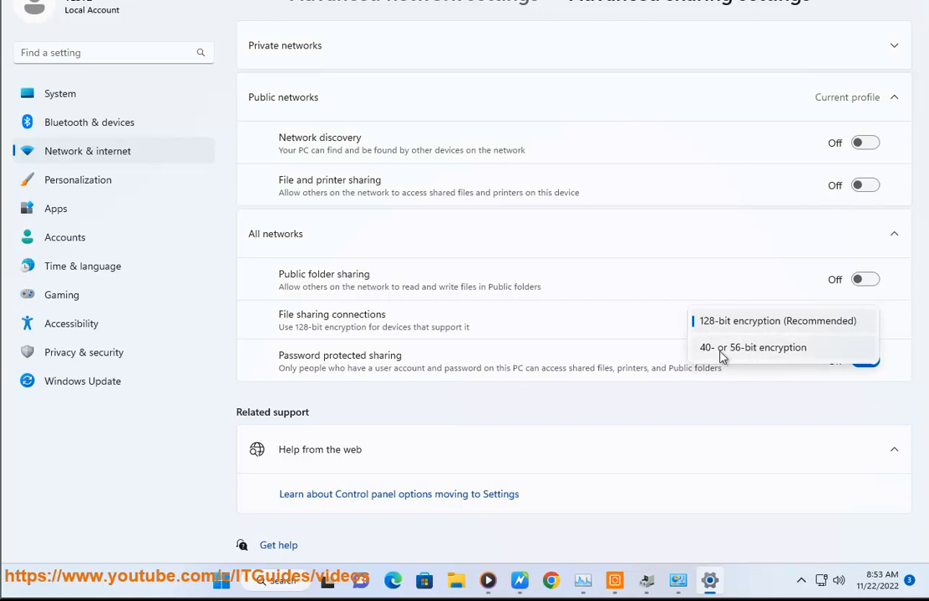
pyautogui.click(519, 580)
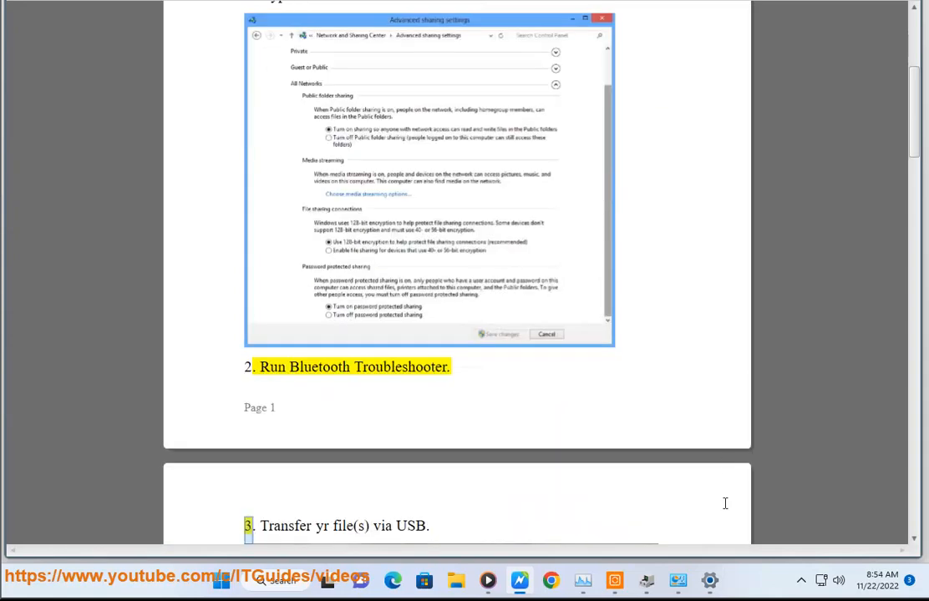
# Search Control Panel for "TR", open Troubleshooting and list the troubleshooters of all categories.
pyautogui.click(677, 581)
pyautogui.click(236, 46)
pyautogui.click(667, 51)
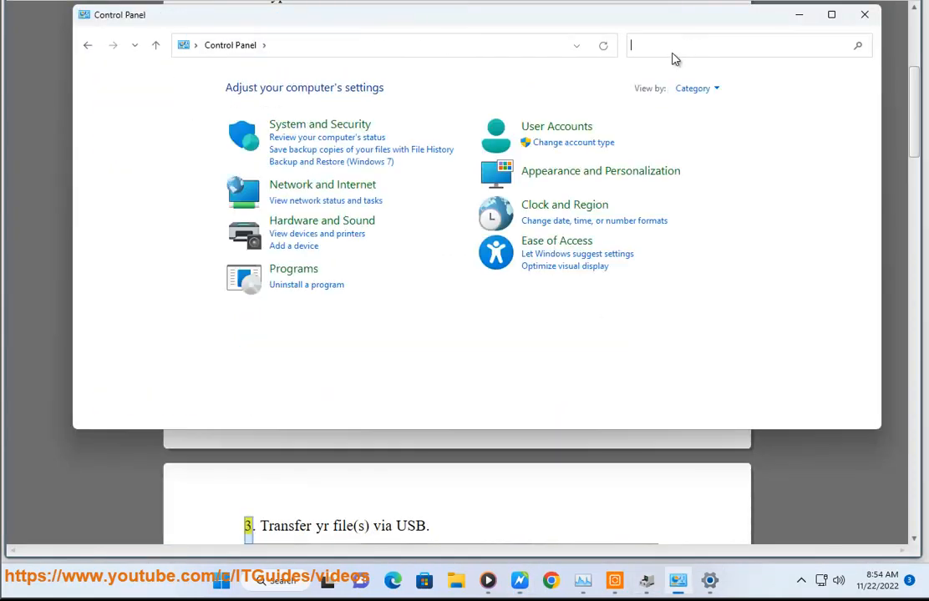
pyautogui.write('TR')
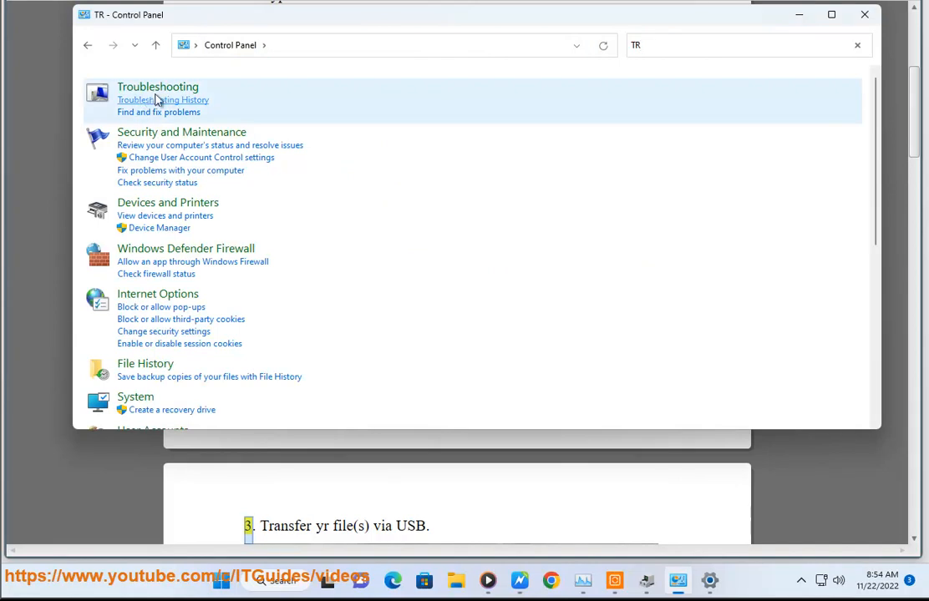
pyautogui.click(121, 92)
pyautogui.click(106, 107)
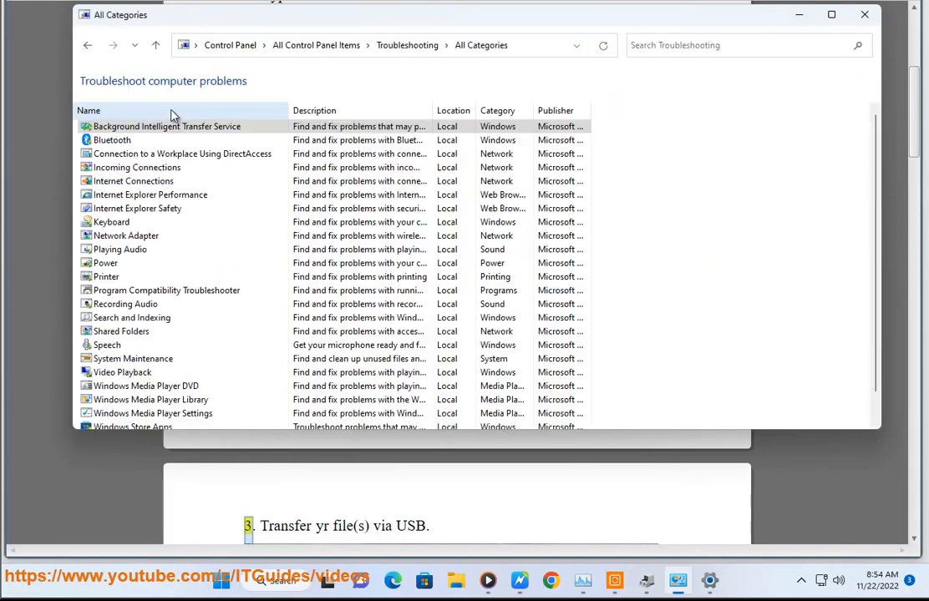
# View the Bluetooth troubleshooter's advanced repair option, then cancel it and close the Control Panel window.
pyautogui.click(117, 140)
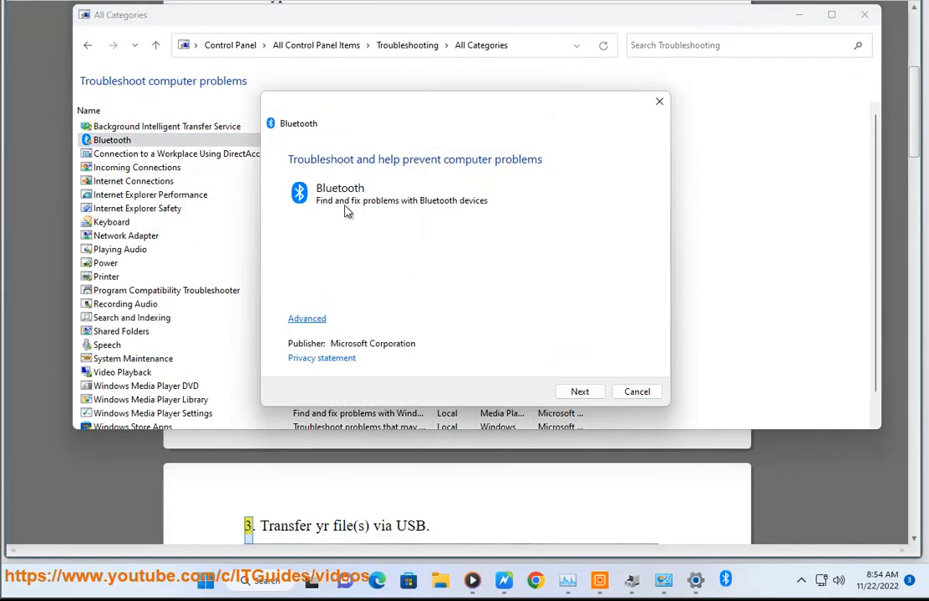
pyautogui.click(324, 318)
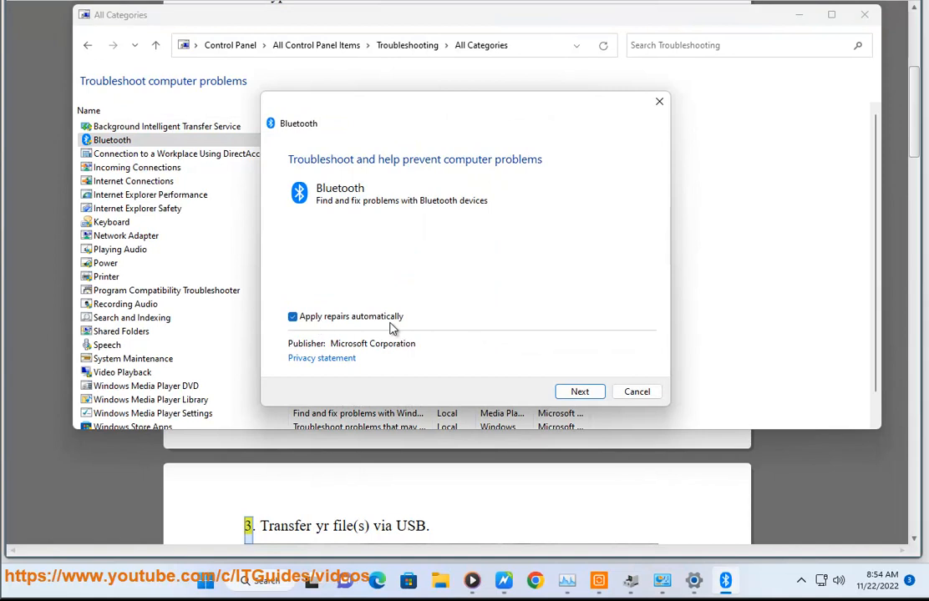
pyautogui.click(636, 391)
pyautogui.click(863, 14)
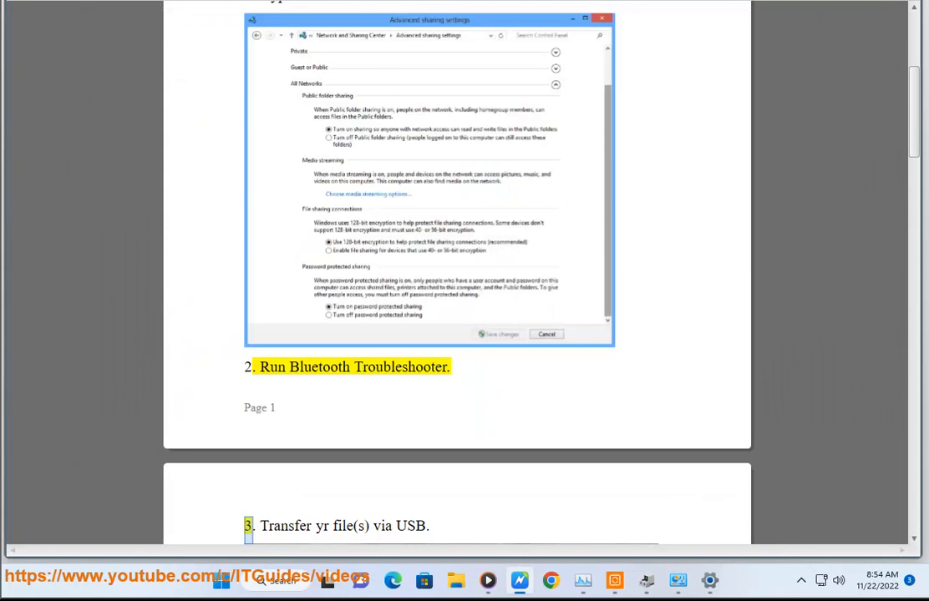
# Show the Safely Remove Hardware and Eject Media options for USB devices, then return to the guide document.
pyautogui.scroll(-2, 524, 276)
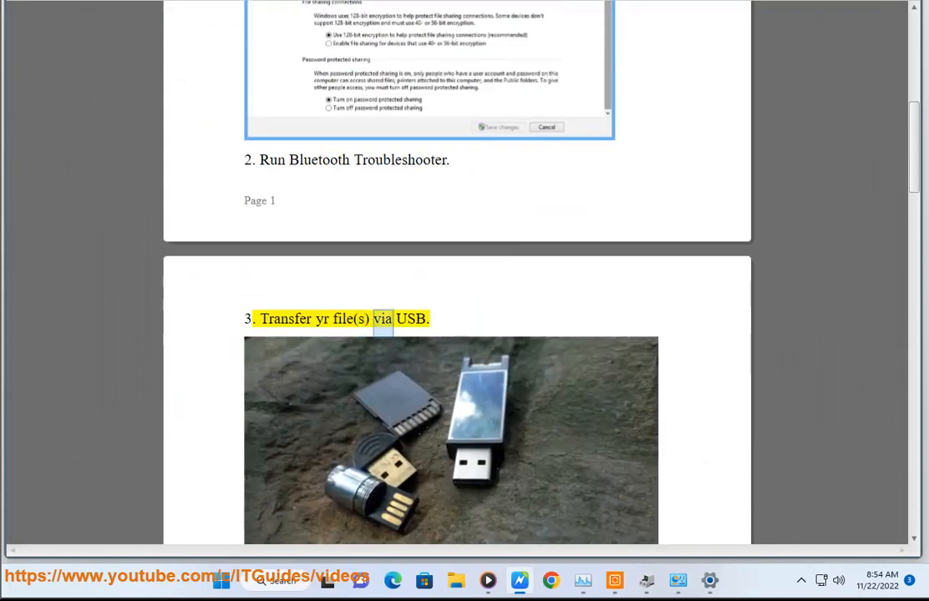
pyautogui.click(800, 580)
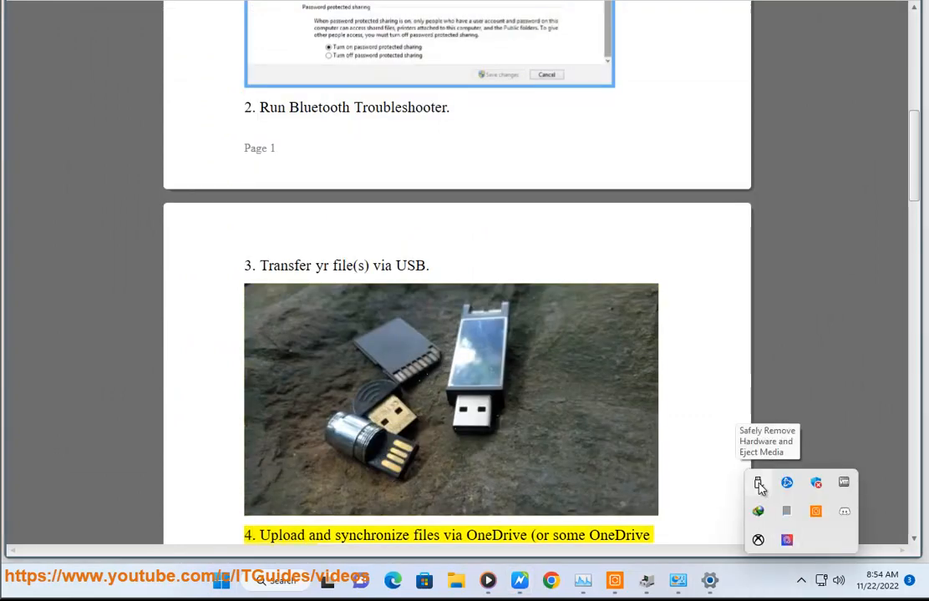
pyautogui.click(759, 484)
pyautogui.click(532, 228)
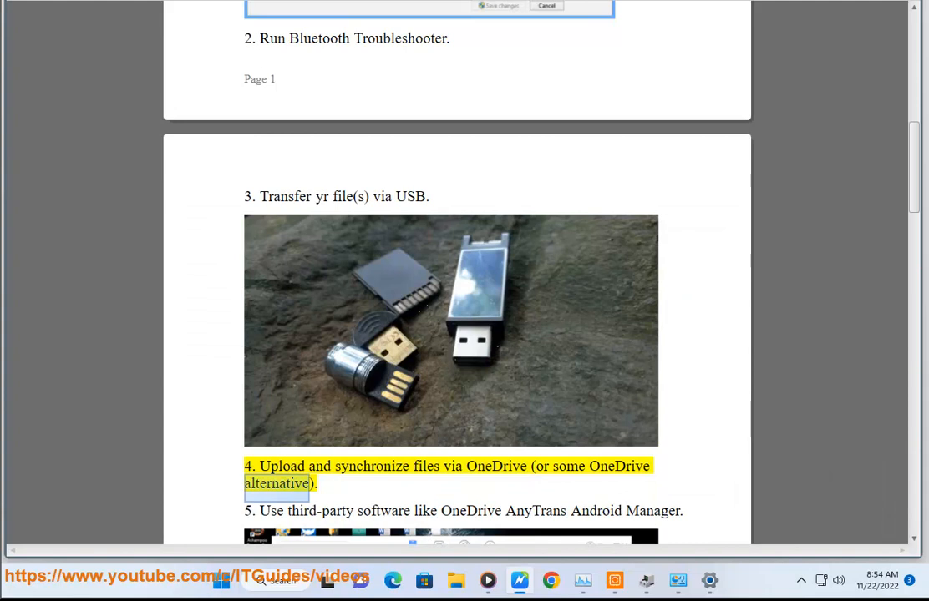
# Search Google in Chrome for "HOW TO USE OneDrive" and highlight the Microsoft Support result on getting started.
pyautogui.click(511, 468)
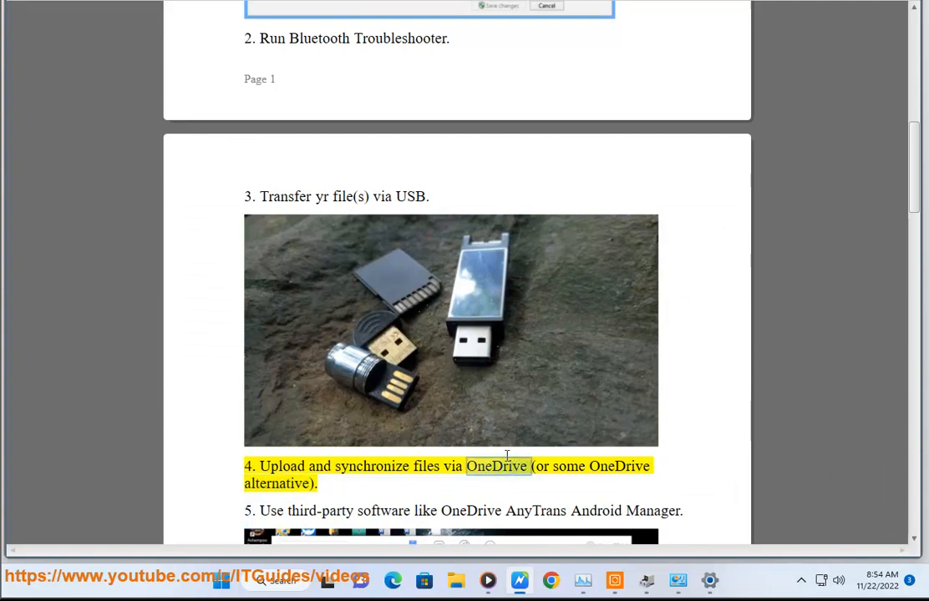
pyautogui.click(551, 581)
pyautogui.write('HOW TO U')
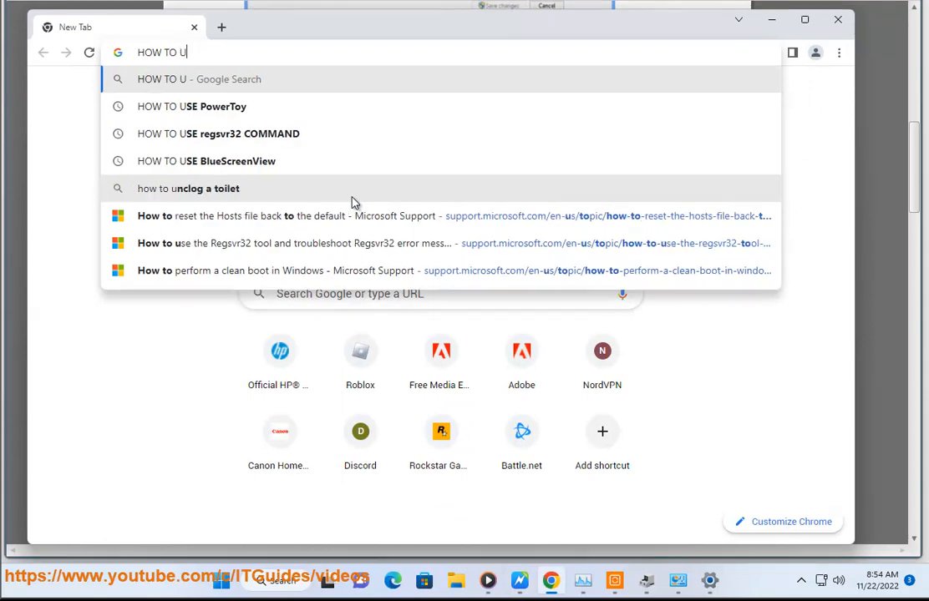
pyautogui.write('SE OneDrive')
pyautogui.press('Return')
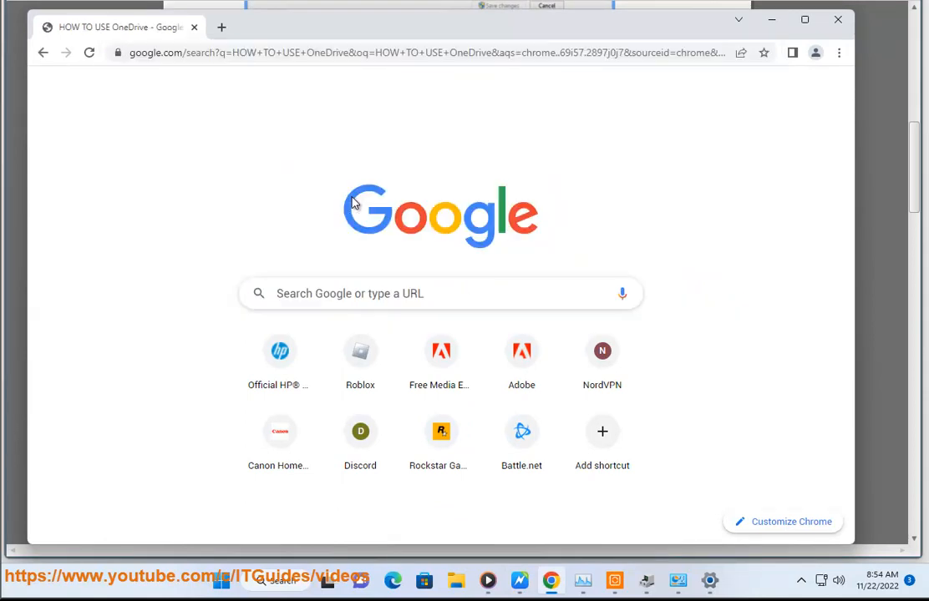
pyautogui.scroll(-5, 251, 334)
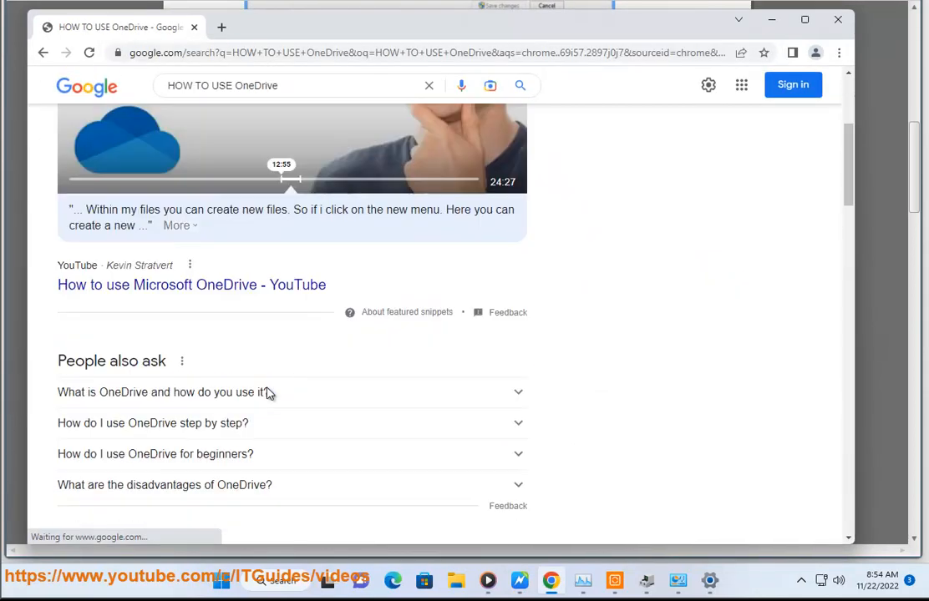
pyautogui.scroll(-2, 267, 399)
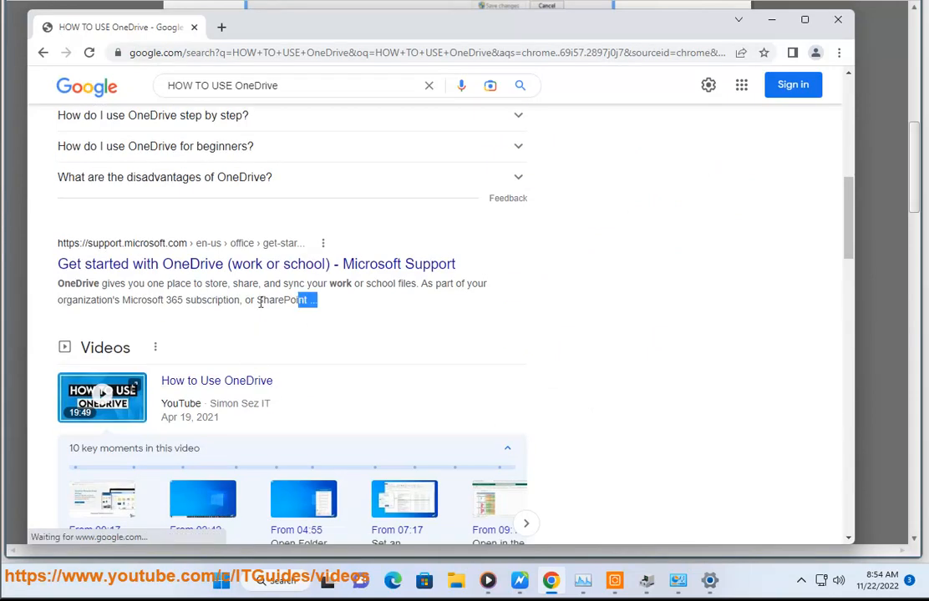
pyautogui.moveTo(342, 308); pyautogui.dragTo(41, 266)
# Change the Google search to "OneDrive alternative", copying the word "alternative" from item 4 of the guide document.
pyautogui.click(234, 86)
pyautogui.moveTo(234, 86); pyautogui.dragTo(126, 82)
pyautogui.press('BackSpace')
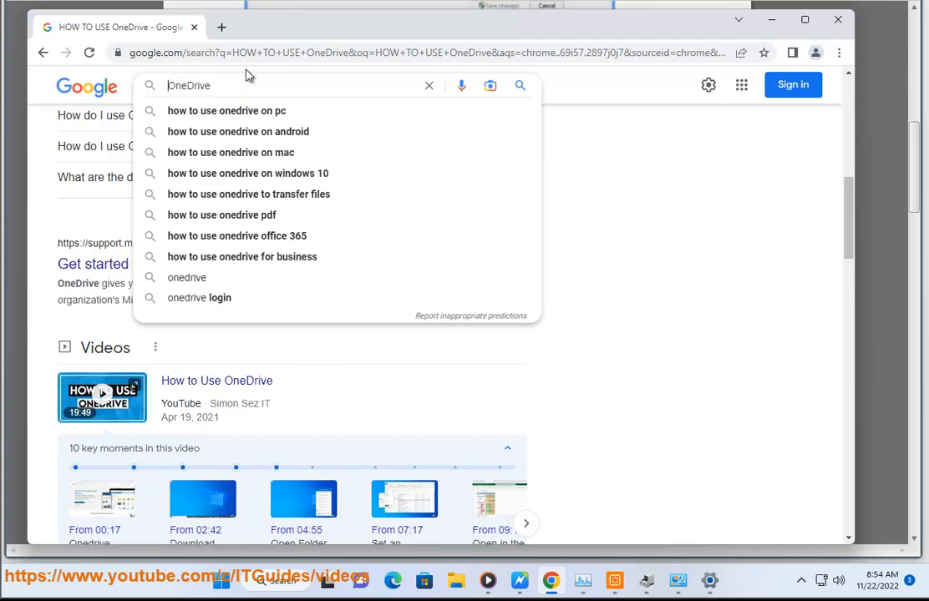
pyautogui.click(547, 582)
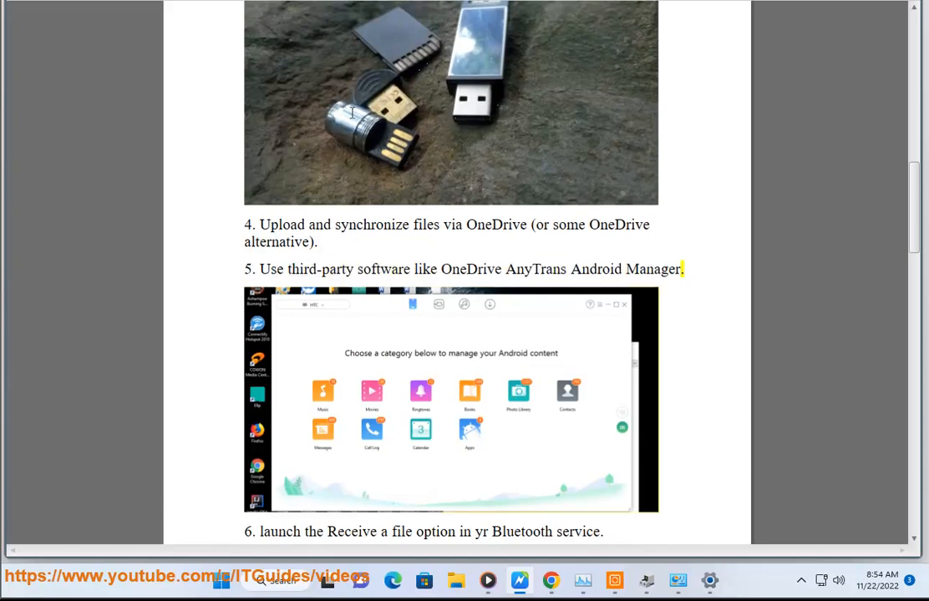
pyautogui.doubleClick(300, 237)
pyautogui.hotkey('ctrl', 'c')
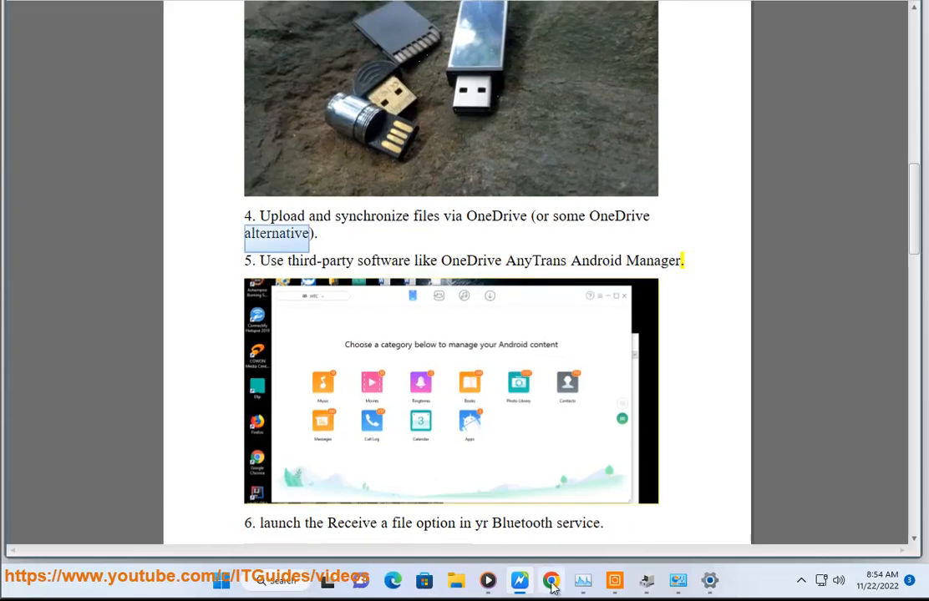
pyautogui.hotkey('alt', 'Tab')
pyautogui.hotkey('ctrl', 'v')
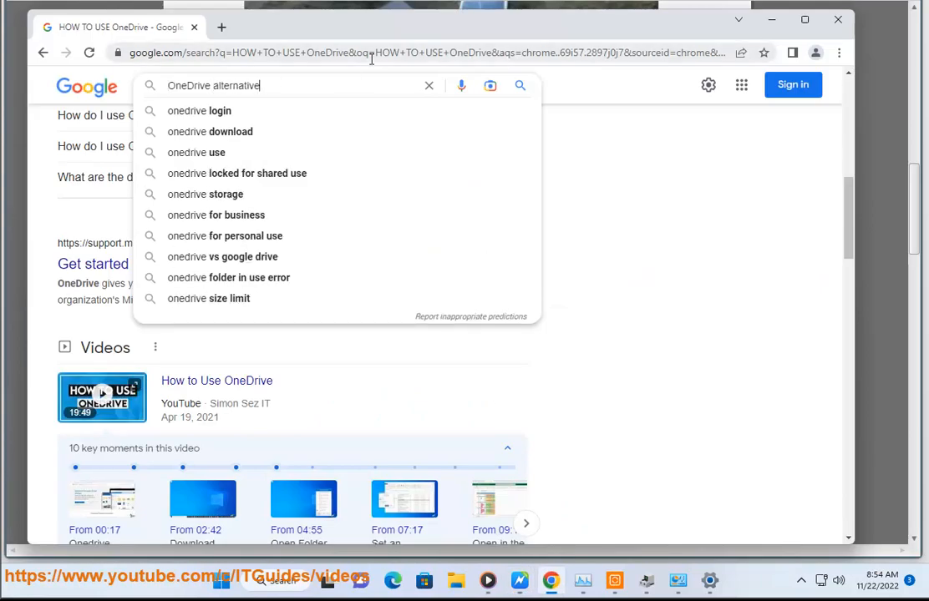
pyautogui.press('Return')
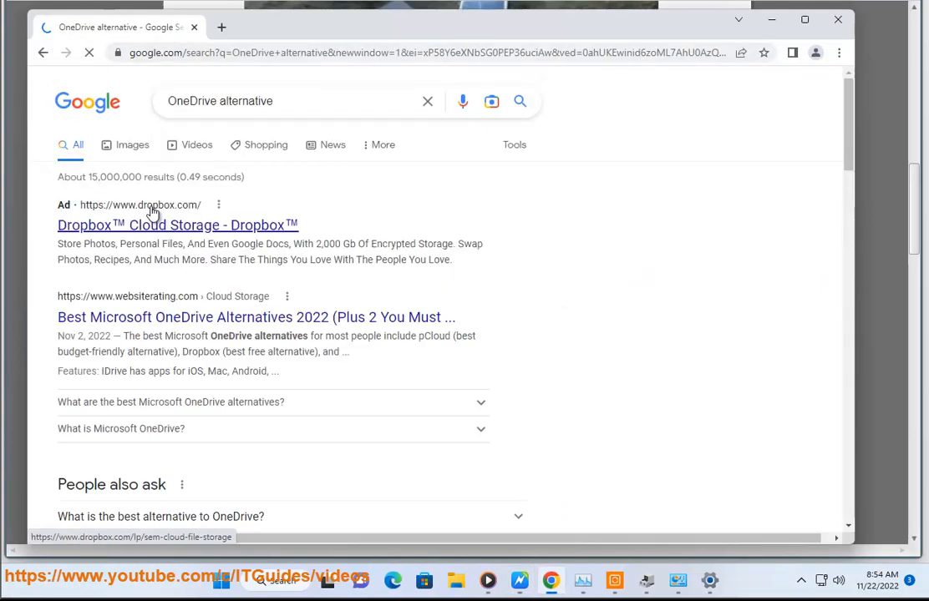
# Review the OneDrive alternative results and highlight the options listed in the Canto result.
pyautogui.scroll(-3, 158, 267)
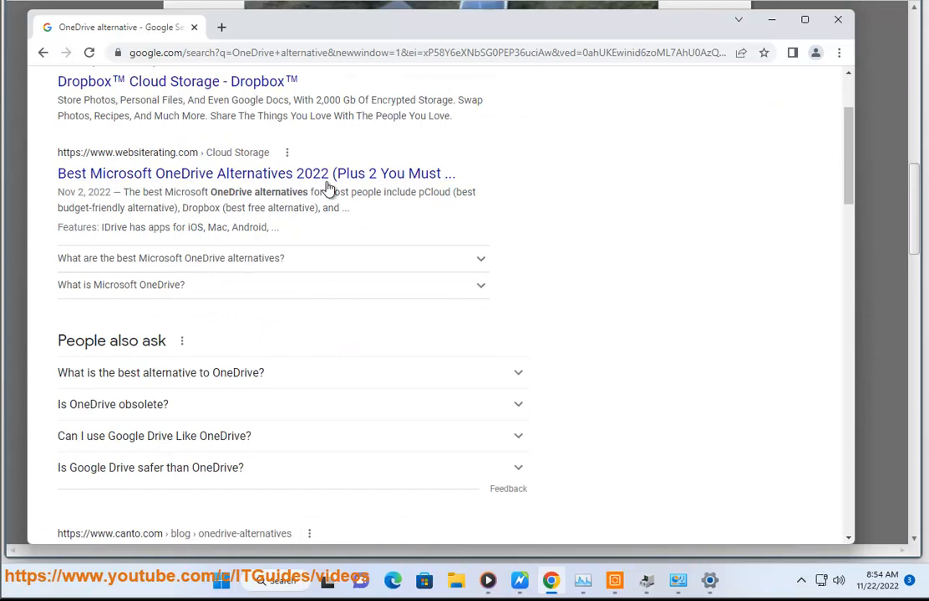
pyautogui.scroll(-3, 331, 394)
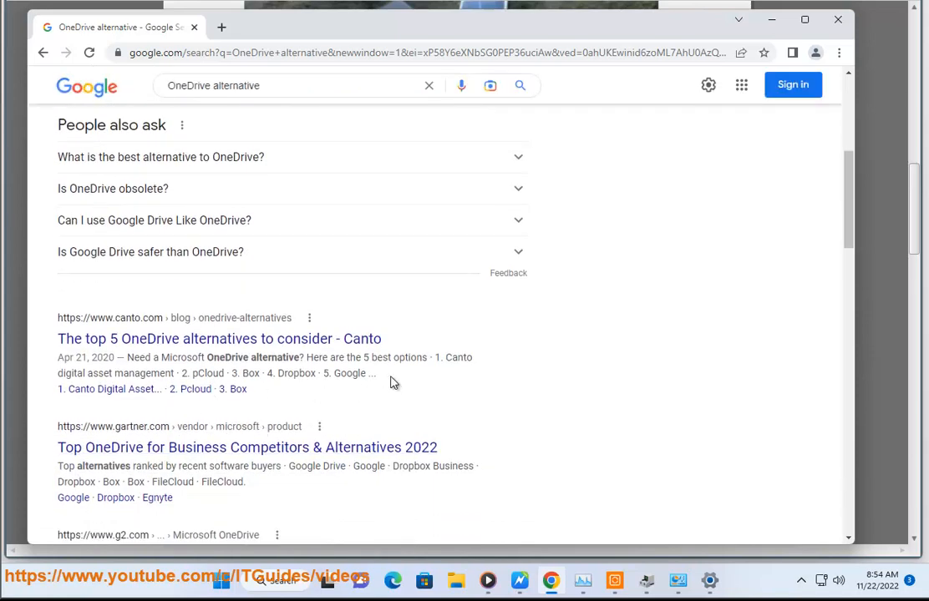
pyautogui.moveTo(390, 379); pyautogui.dragTo(171, 377)
# Copy "AnyTrans Android Manager" from item 5 of the guide document.
pyautogui.click(542, 577)
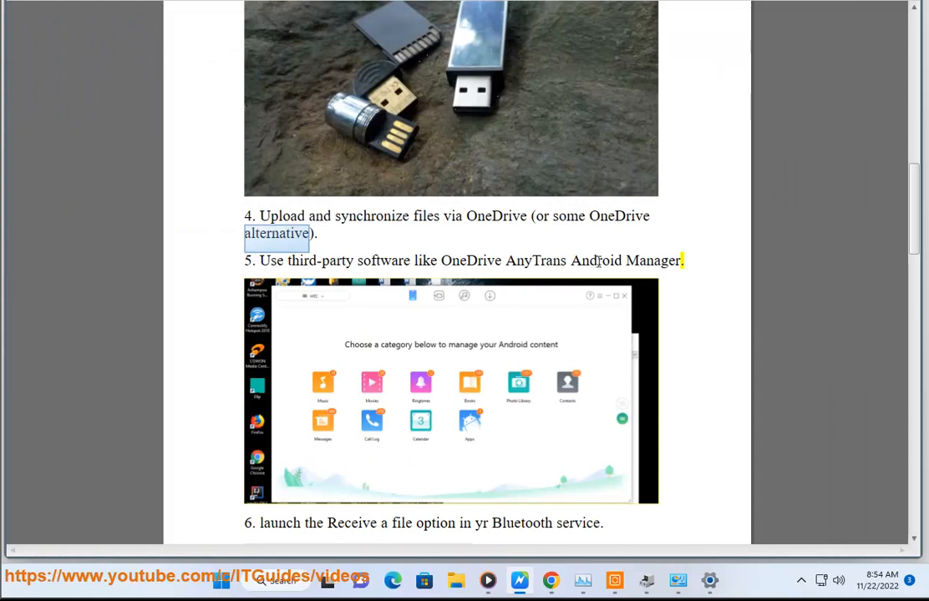
pyautogui.moveTo(677, 261); pyautogui.dragTo(508, 261)
pyautogui.hotkey('ctrl', 'c')
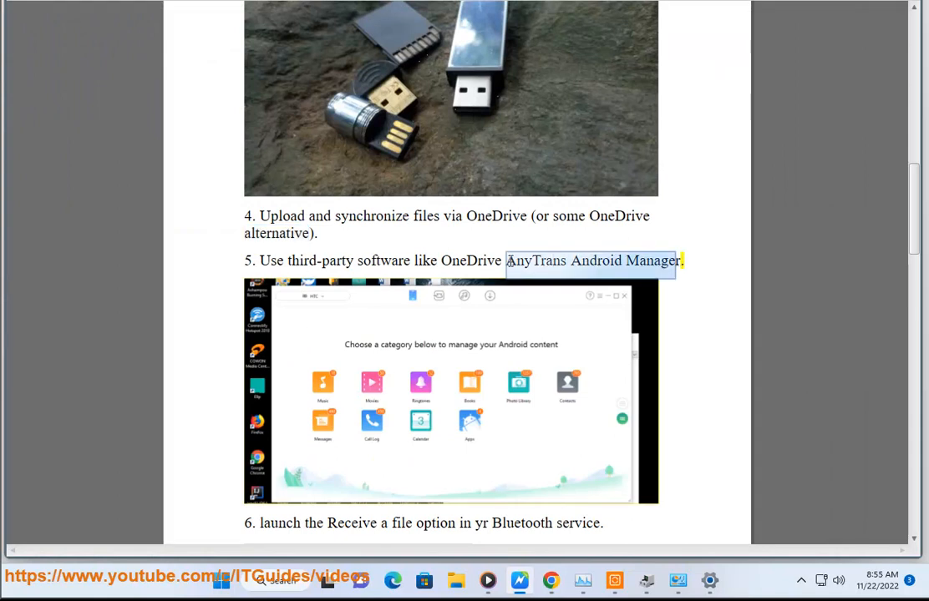
pyautogui.moveTo(684, 261); pyautogui.dragTo(505, 262)
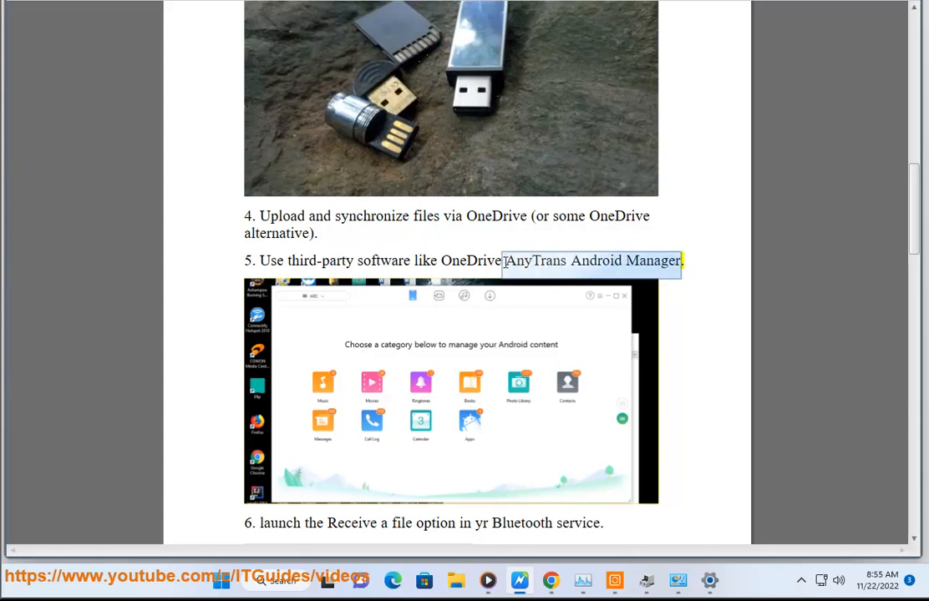
# Search Google in Chrome for "HOW TO USE AnyTrans Android Manager" and look through the video results.
pyautogui.click(550, 579)
pyautogui.moveTo(269, 87); pyautogui.dragTo(104, 82)
pyautogui.hotkey('ctrl', 'v')
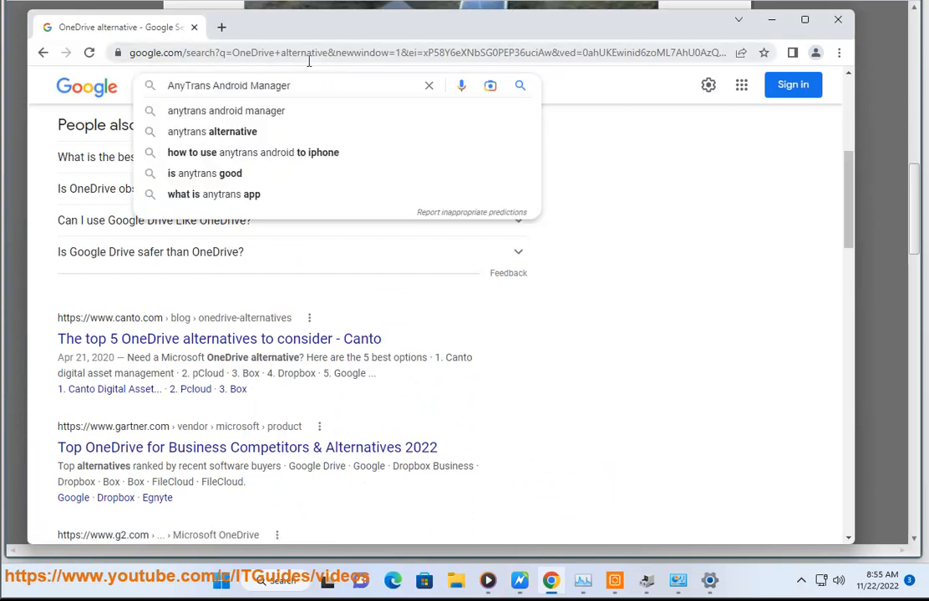
pyautogui.press('Up')
pyautogui.press('Down')
pyautogui.write('HOW TO USE')
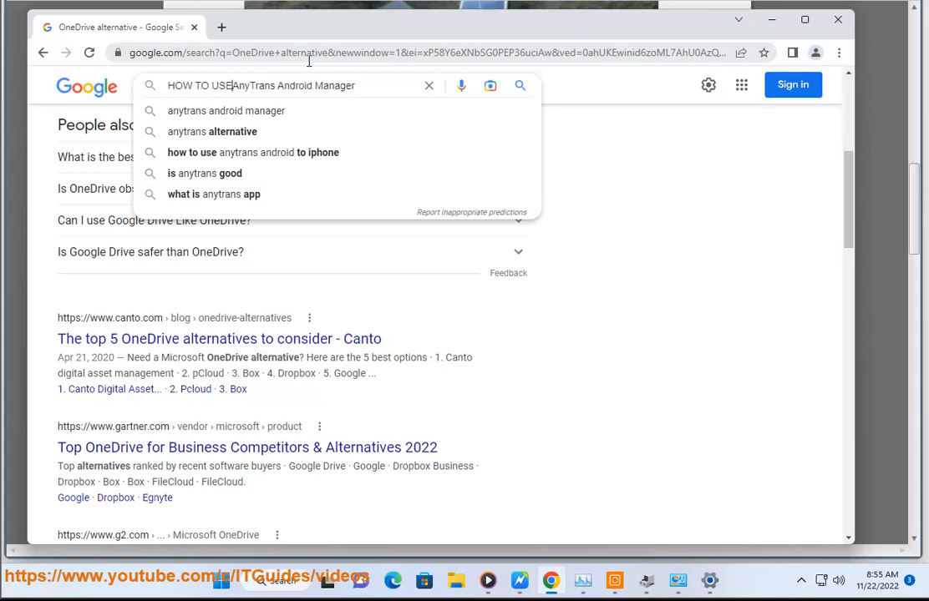
pyautogui.press('Return')
pyautogui.scroll(-5, 222, 367)
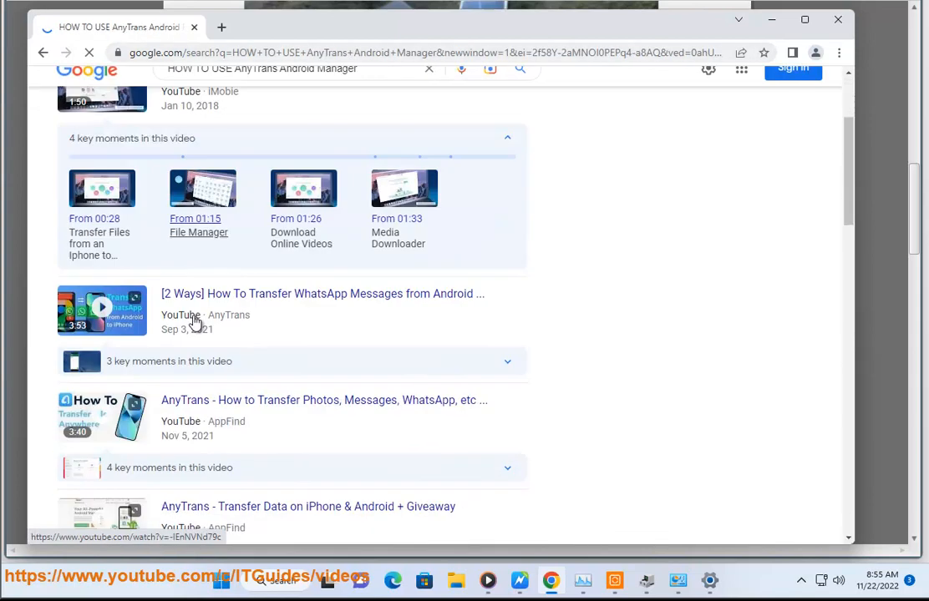
# Look further down the AnyTrans Android Manager search results and switch back to the guide document.
pyautogui.scroll(-4, 222, 384)
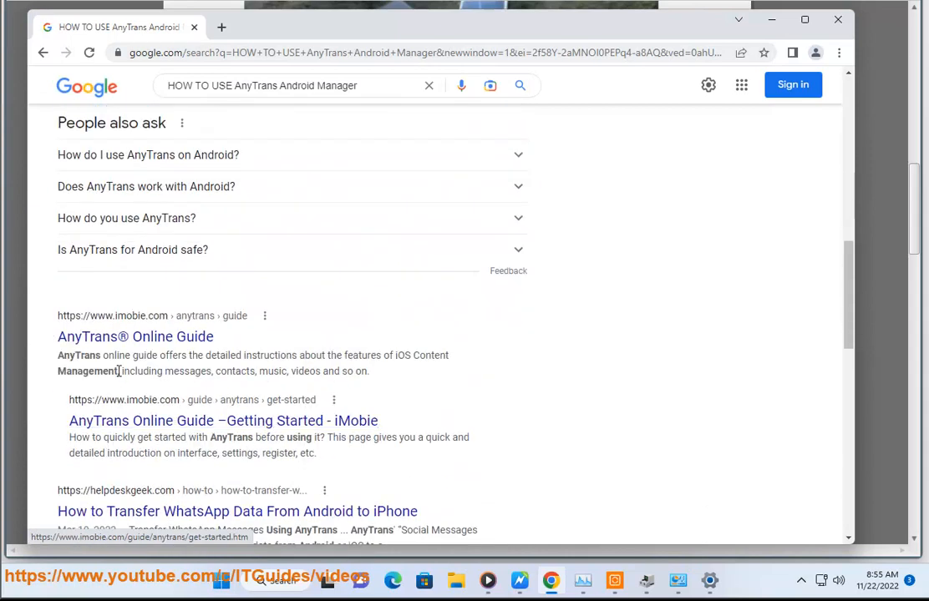
pyautogui.click(519, 581)
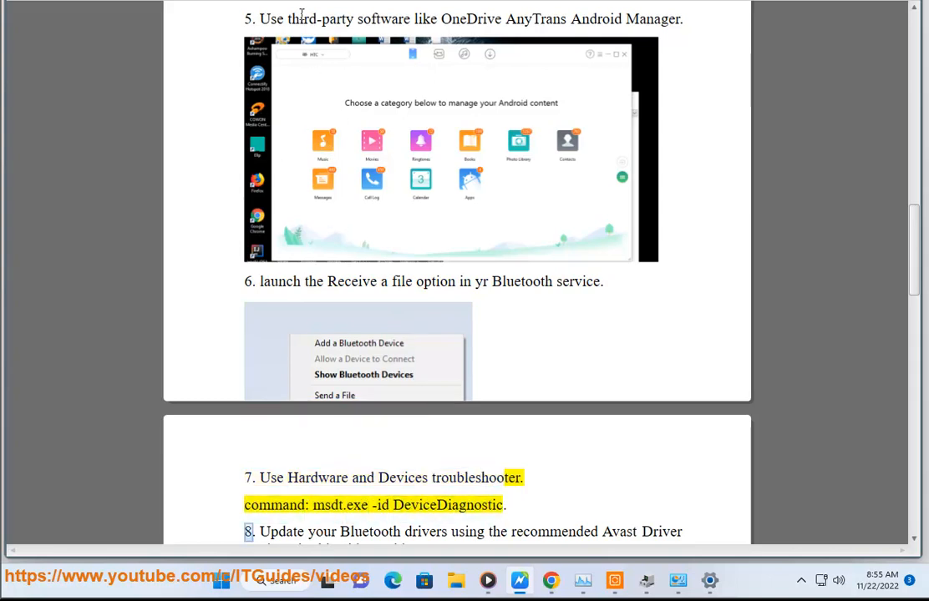
# Launch Command Prompt with administrator rights from Windows search.
pyautogui.click(275, 581)
pyautogui.rightClick(578, 375)
pyautogui.click(598, 386)
pyautogui.click(409, 377)
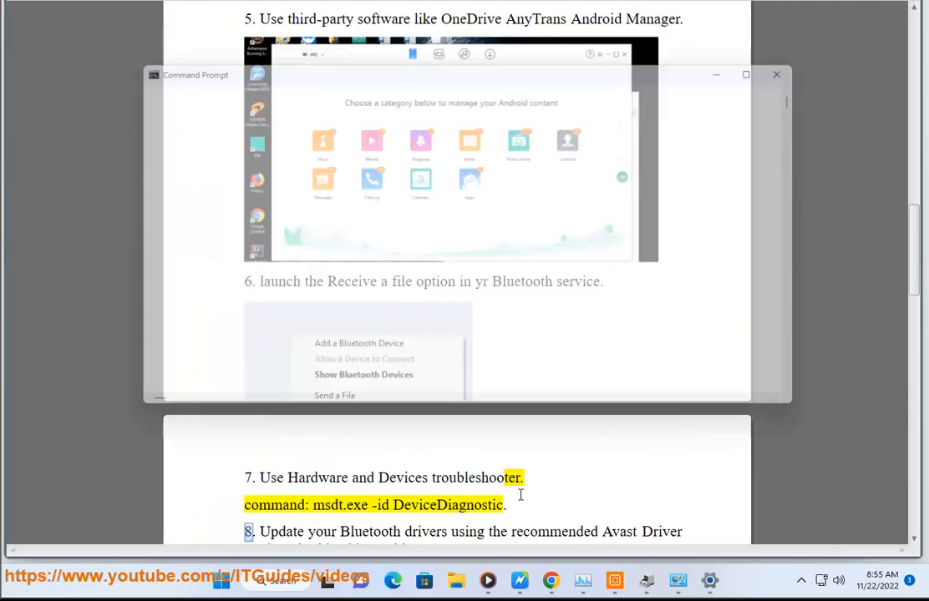
# Copy "msdt.exe -id DeviceDiagnostic" from item 7 of the guide and run it in Command Prompt.
pyautogui.click(484, 487)
pyautogui.moveTo(504, 507); pyautogui.dragTo(324, 499)
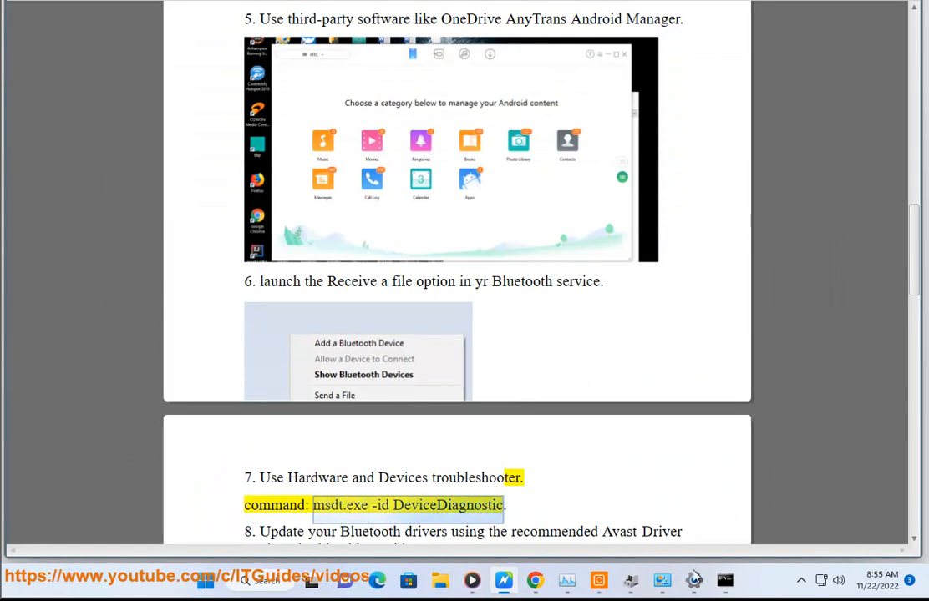
pyautogui.click(725, 580)
pyautogui.write('msdt.exe -id DeviceDiagnostic')
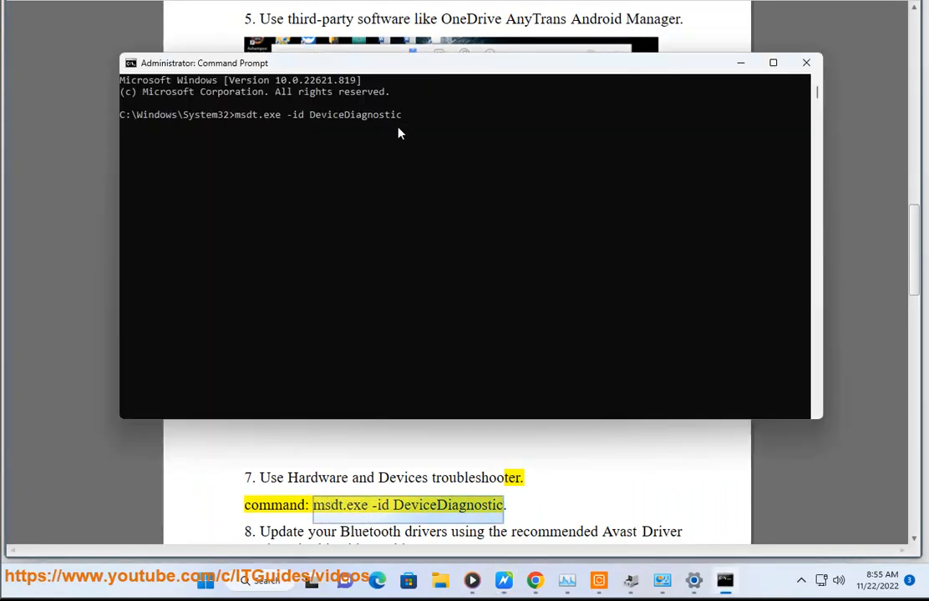
pyautogui.press('Return')
# Show the Hardware and Devices troubleshooter's advanced options, proceed with automatic repairs enabled, and close Command Prompt.
pyautogui.click(308, 318)
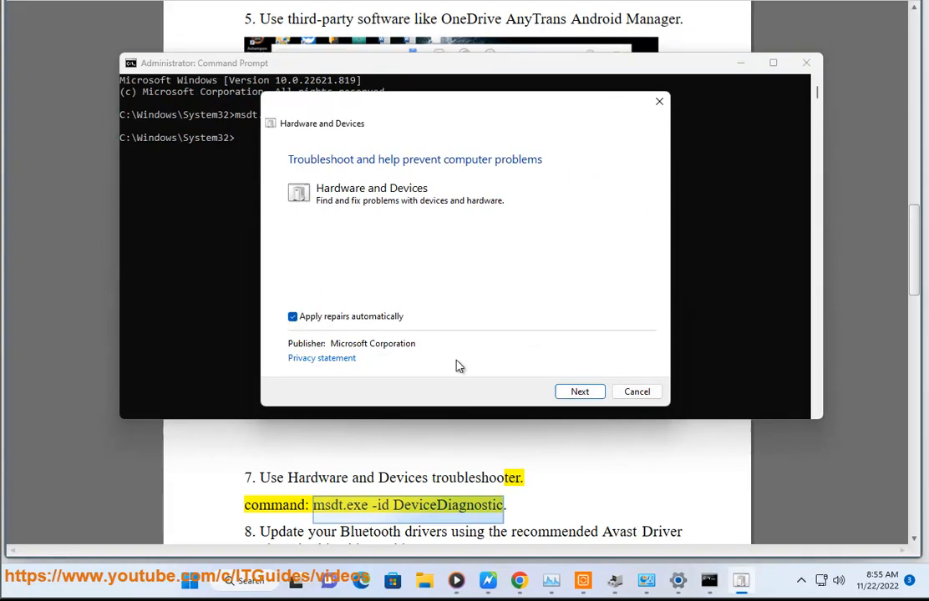
pyautogui.click(580, 391)
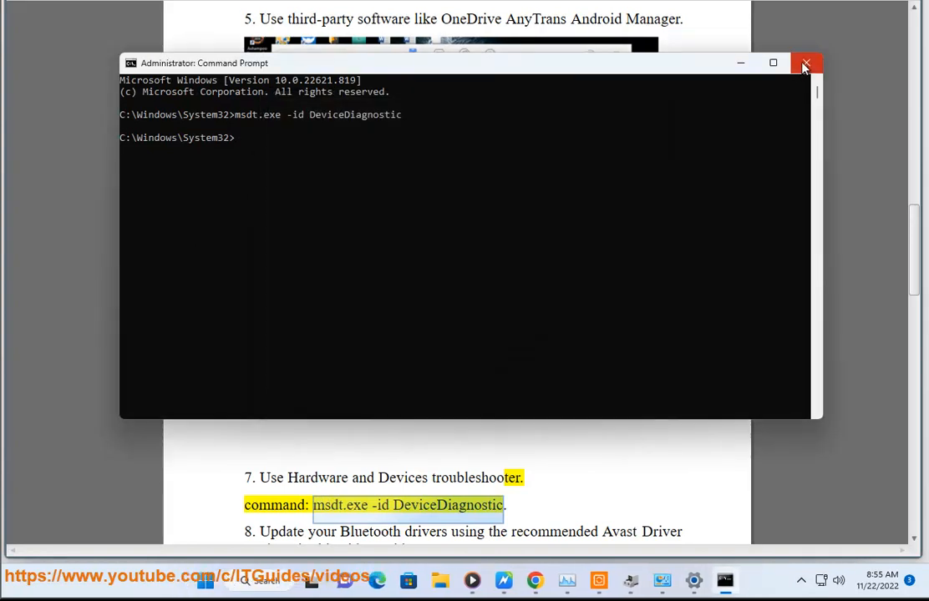
pyautogui.click(806, 62)
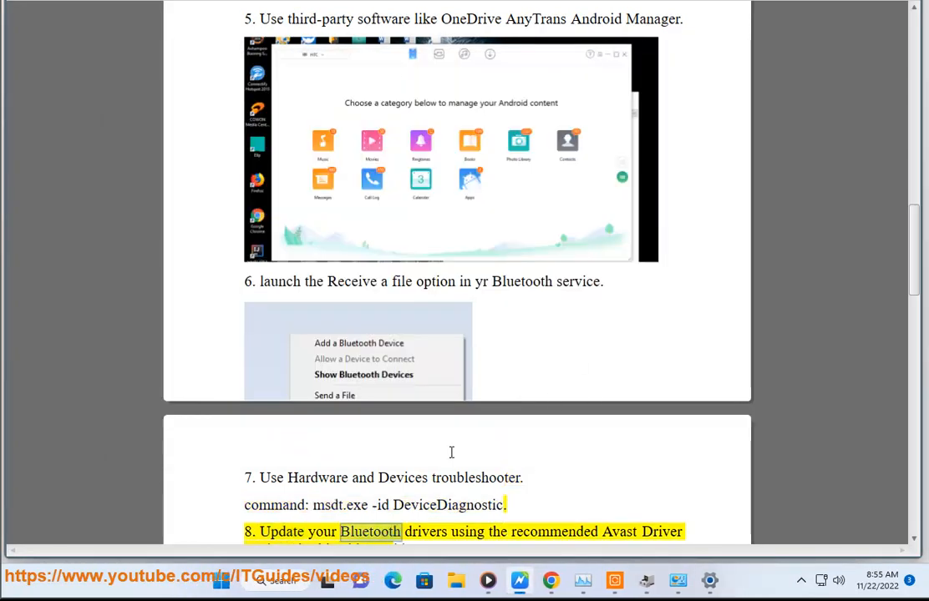
# Launch Avast Driver Updater from Windows search for item 8 and return to the guide document.
pyautogui.click(299, 587)
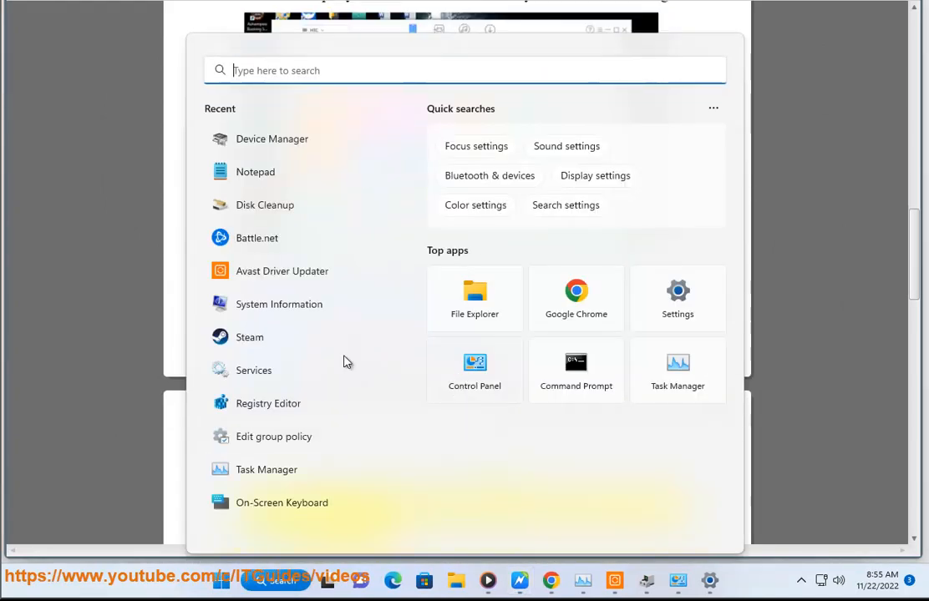
pyautogui.click(271, 285)
pyautogui.click(354, 322)
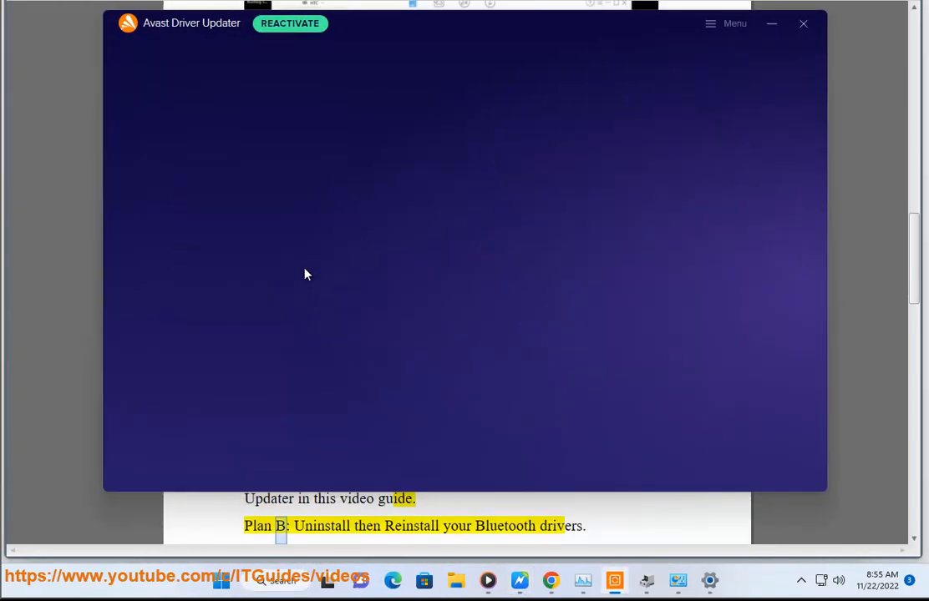
pyautogui.click(66, 289)
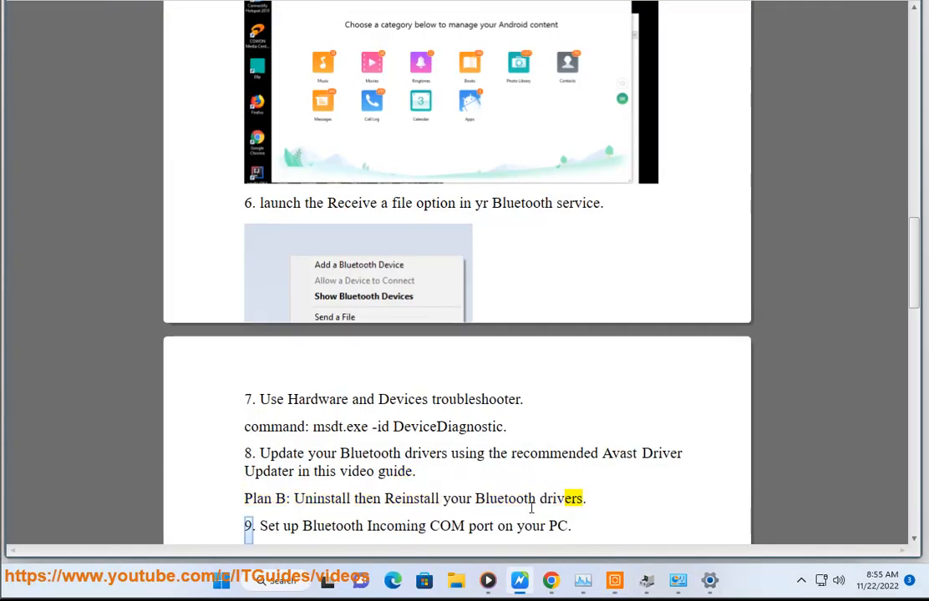
# Open Device Manager from Windows search for the guide's Plan B on reinstalling Bluetooth drivers.
pyautogui.click(570, 498)
pyautogui.click(289, 587)
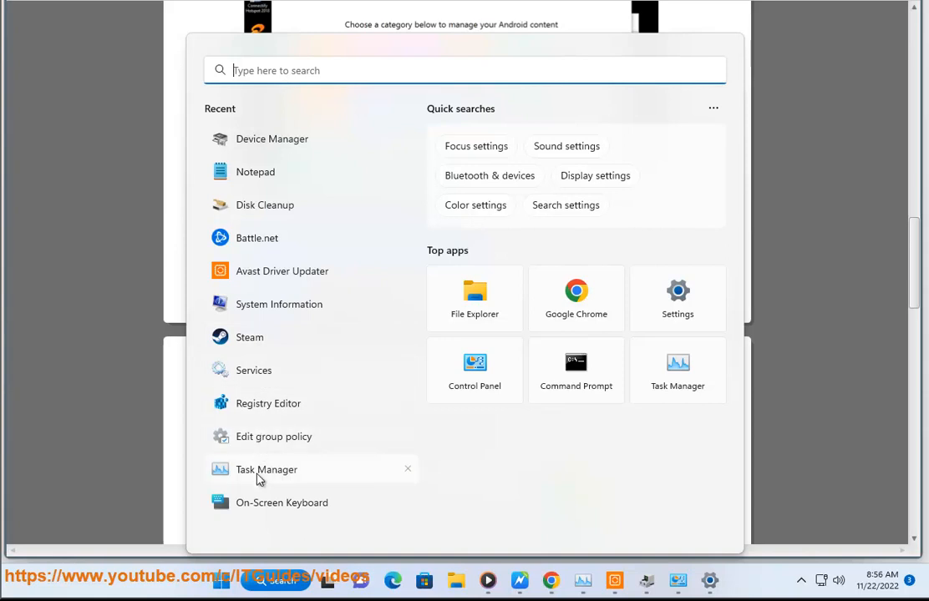
pyautogui.click(268, 145)
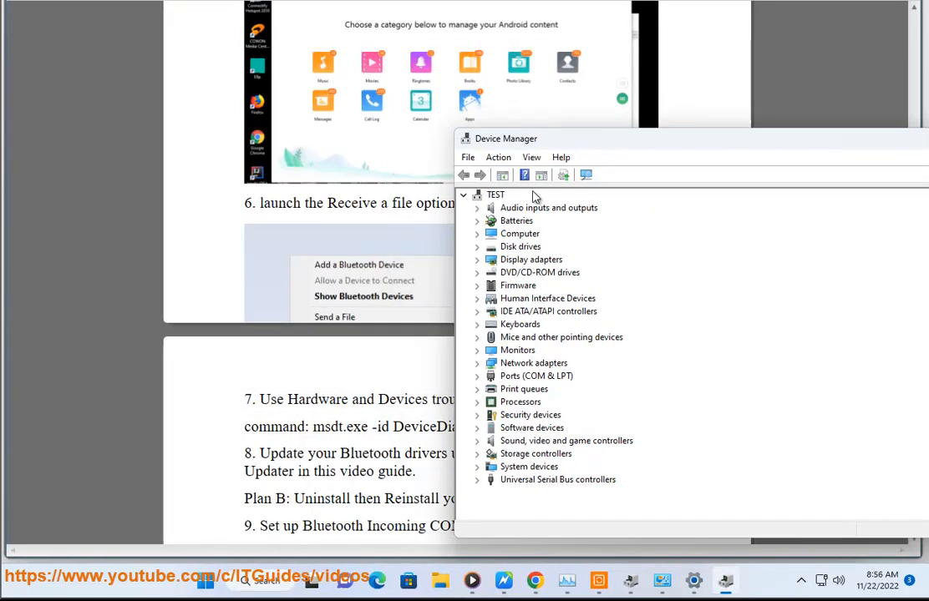
# Bring up the uninstall confirmation for the Microsoft AC Adapter under Batteries and cancel it.
pyautogui.click(477, 220)
pyautogui.rightClick(526, 234)
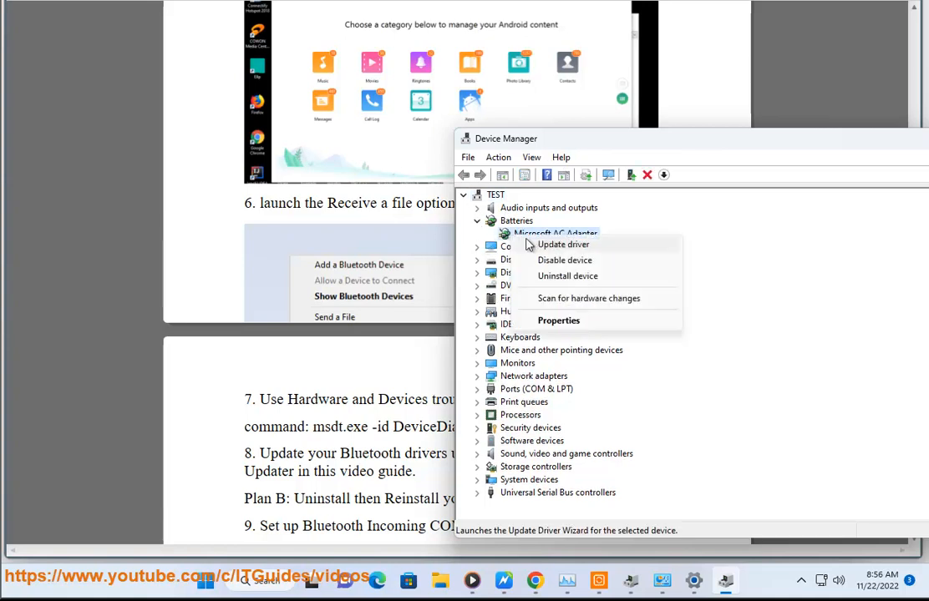
pyautogui.click(556, 278)
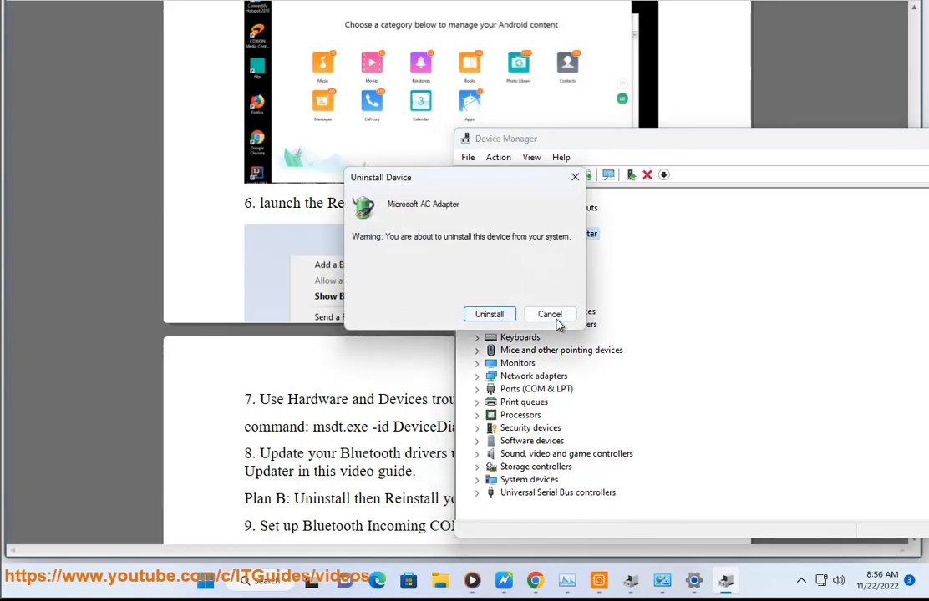
pyautogui.click(544, 316)
# Return to the guide and mark the Bluetooth drivers wording in Plan B and the service-running wording in item 10.
pyautogui.click(503, 580)
pyautogui.moveTo(577, 499); pyautogui.dragTo(484, 499)
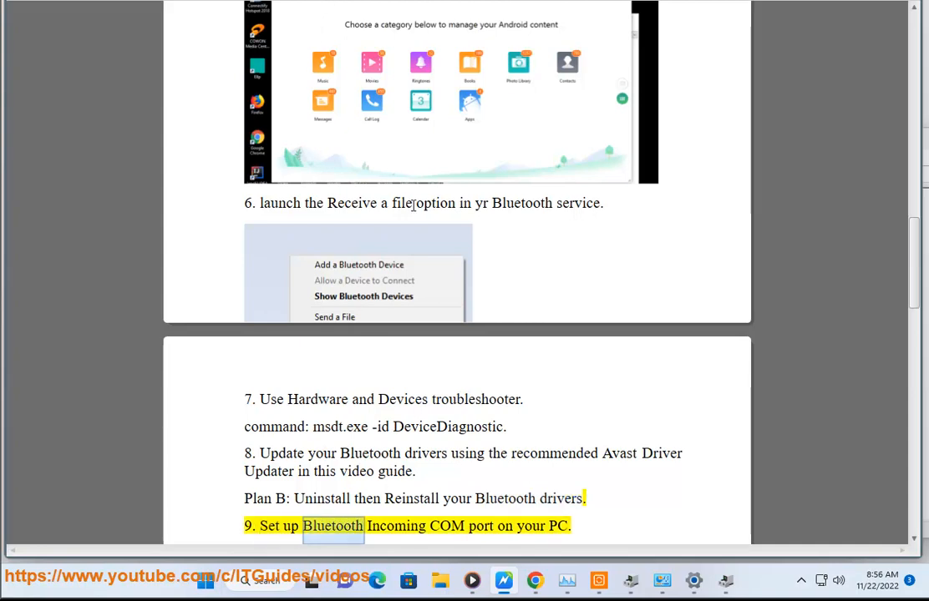
pyautogui.scroll(-5, 425, 218)
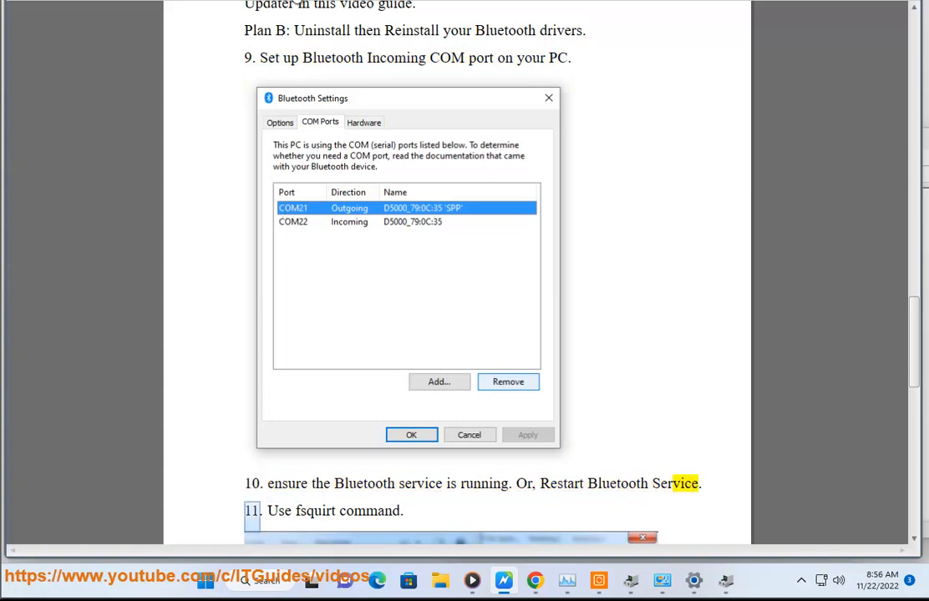
pyautogui.moveTo(512, 483); pyautogui.dragTo(385, 489)
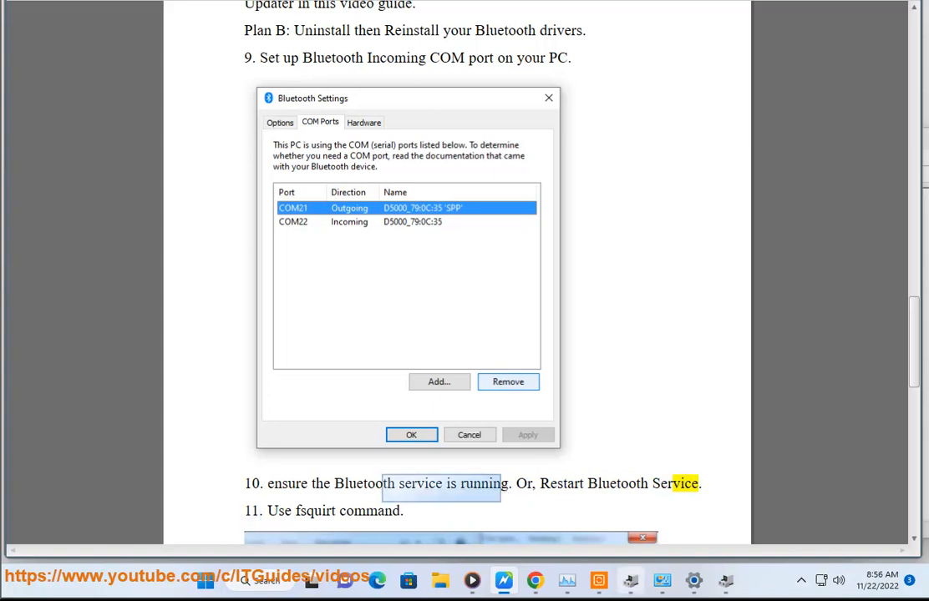
# Open Services from Windows search and select Bluetooth Support Service in the list.
pyautogui.click(266, 581)
pyautogui.write('SER')
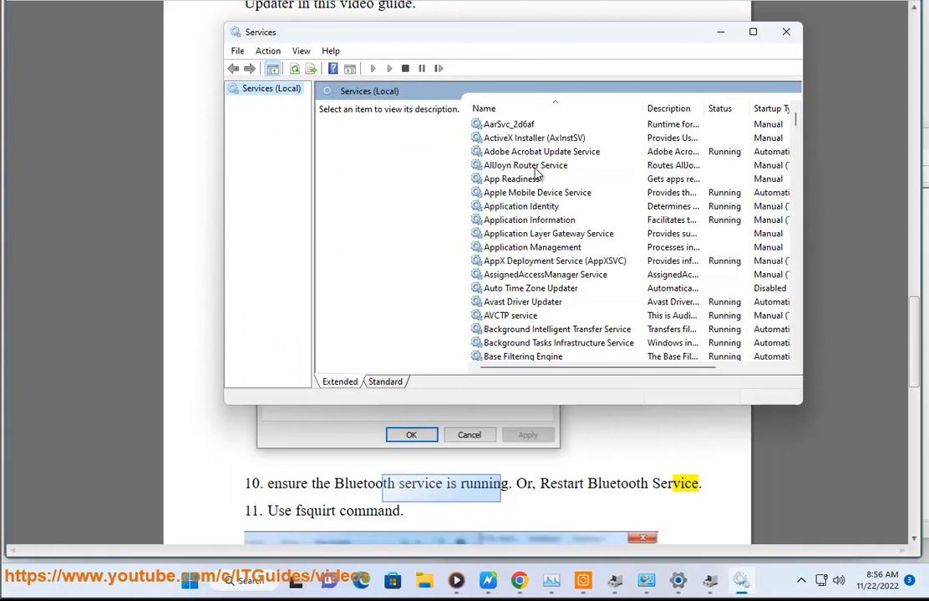
pyautogui.click(523, 318)
pyautogui.press('b')
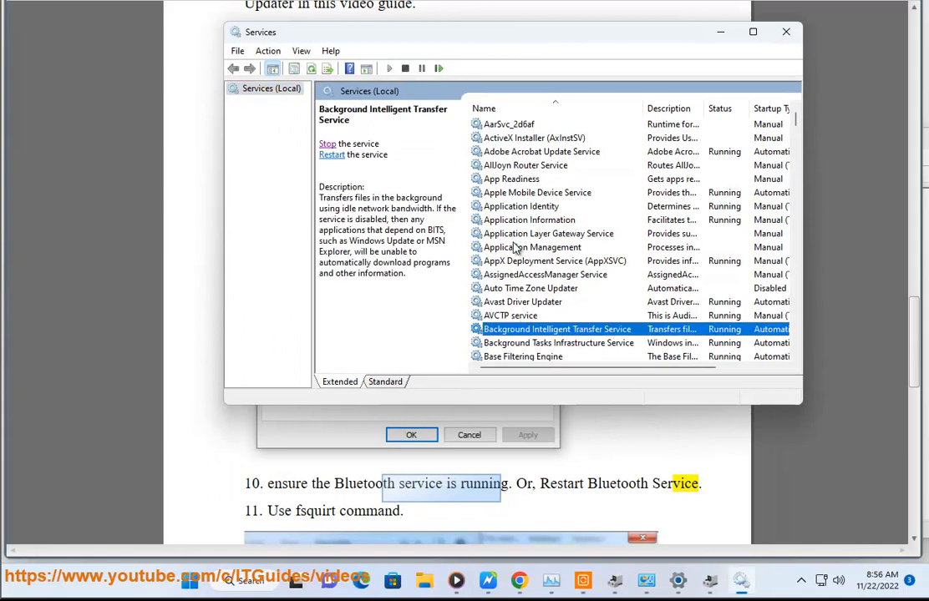
pyautogui.scroll(-2, 528, 358)
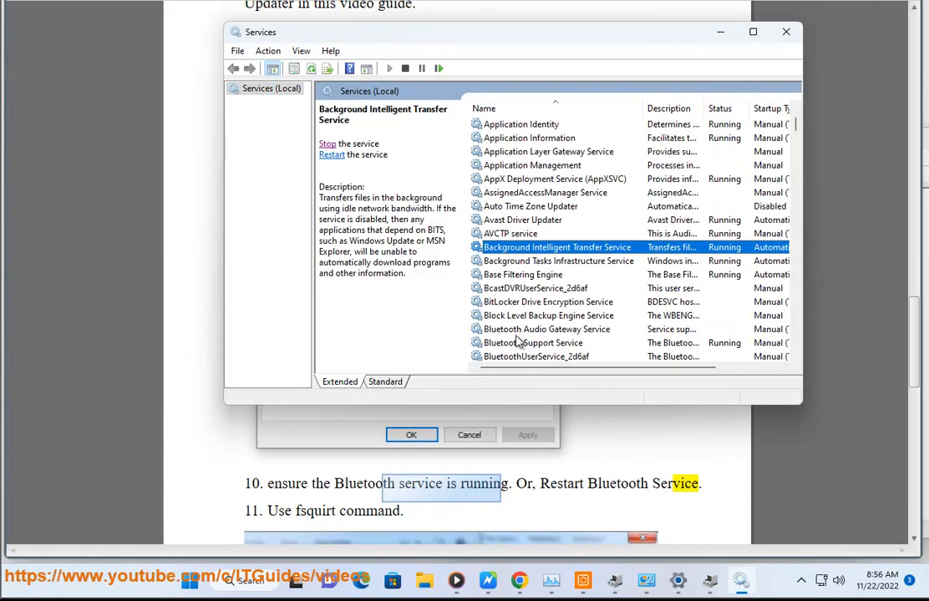
pyautogui.click(518, 341)
pyautogui.scroll(-2, 522, 346)
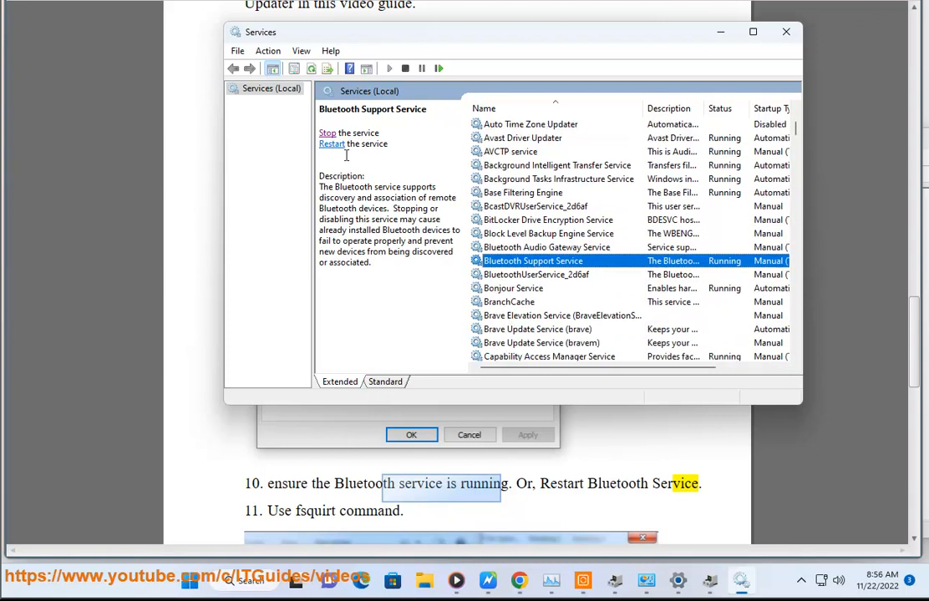
# Choose Automatic as the startup type in the Bluetooth Support Service properties, cancel the dialog, and close Services.
pyautogui.rightClick(612, 262)
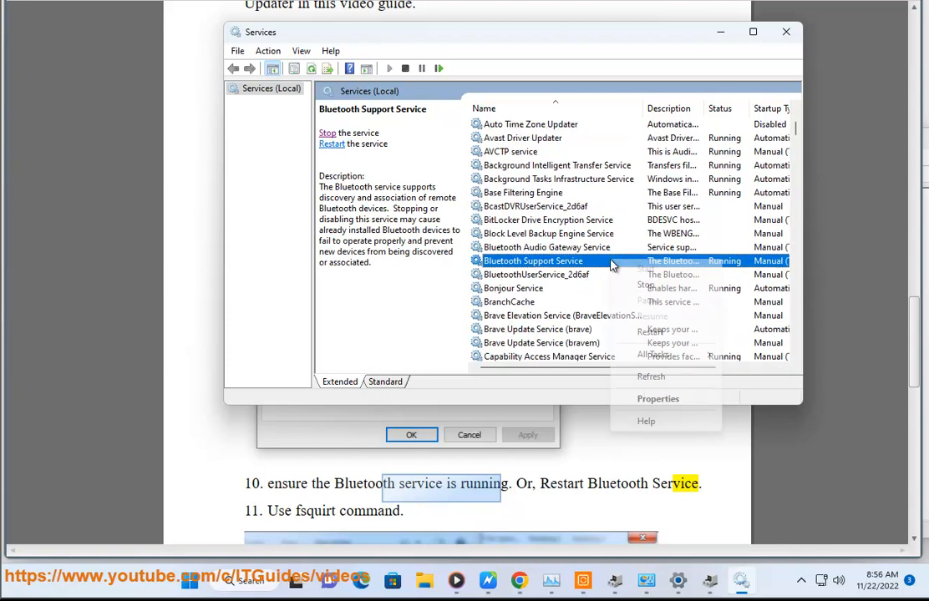
pyautogui.click(657, 399)
pyautogui.click(482, 207)
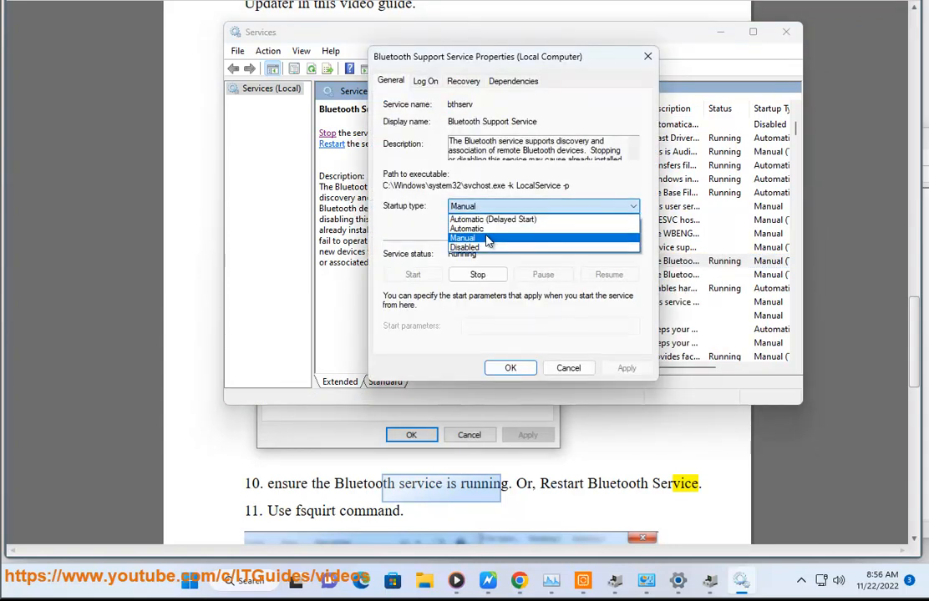
pyautogui.click(472, 229)
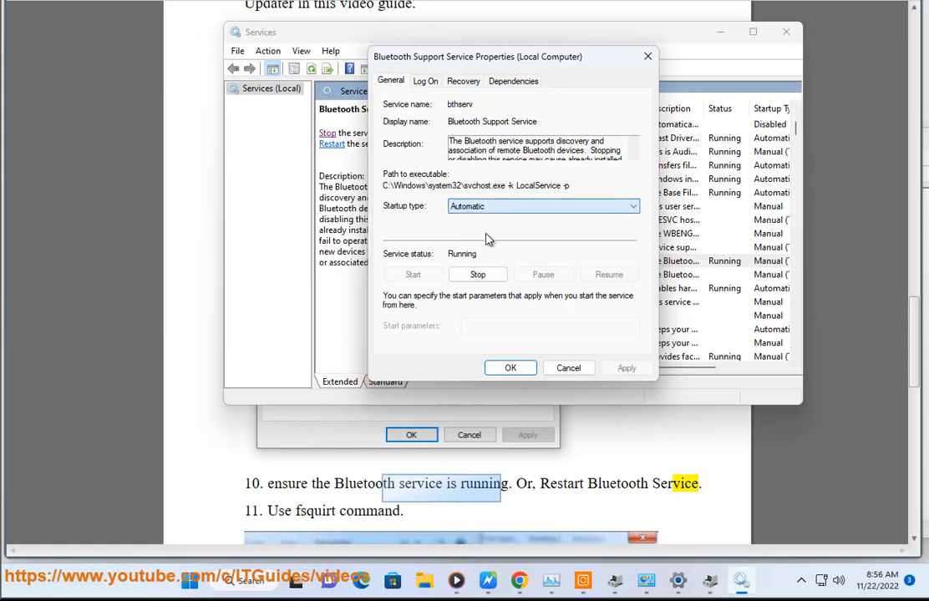
pyautogui.click(567, 373)
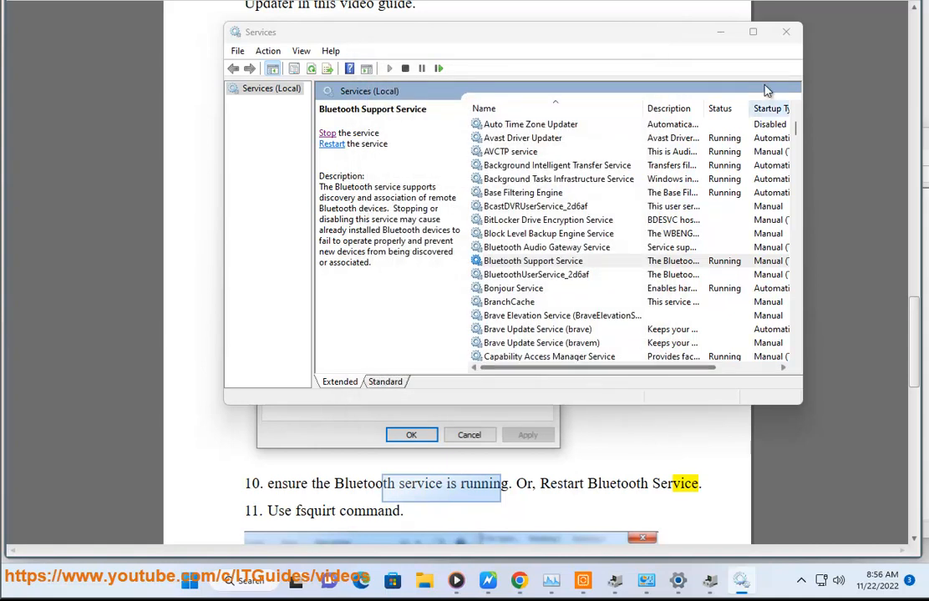
pyautogui.click(787, 34)
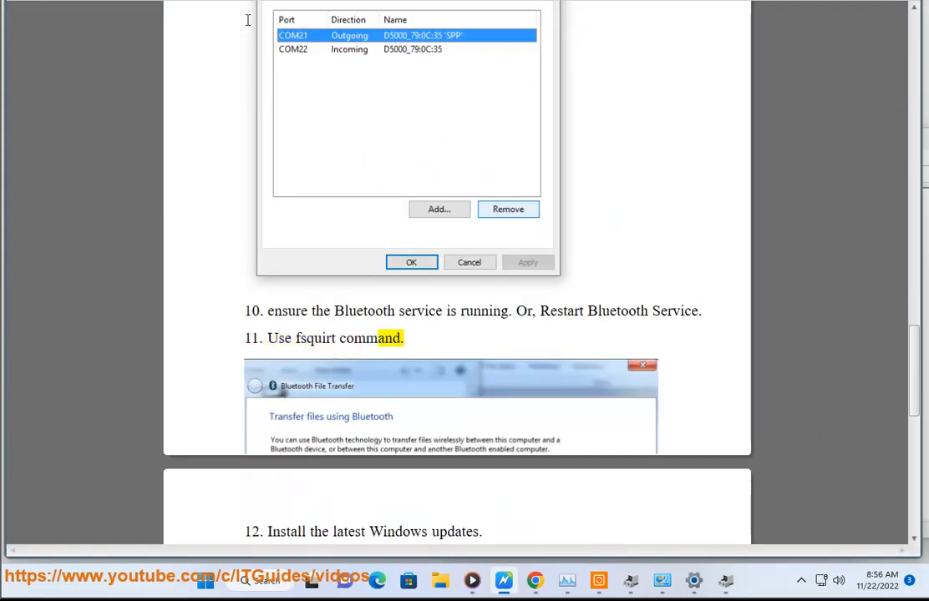
# Run the fsquirt command from item 11 to open the Bluetooth File Transfer wizard, and cancel the wizard.
pyautogui.doubleClick(310, 335)
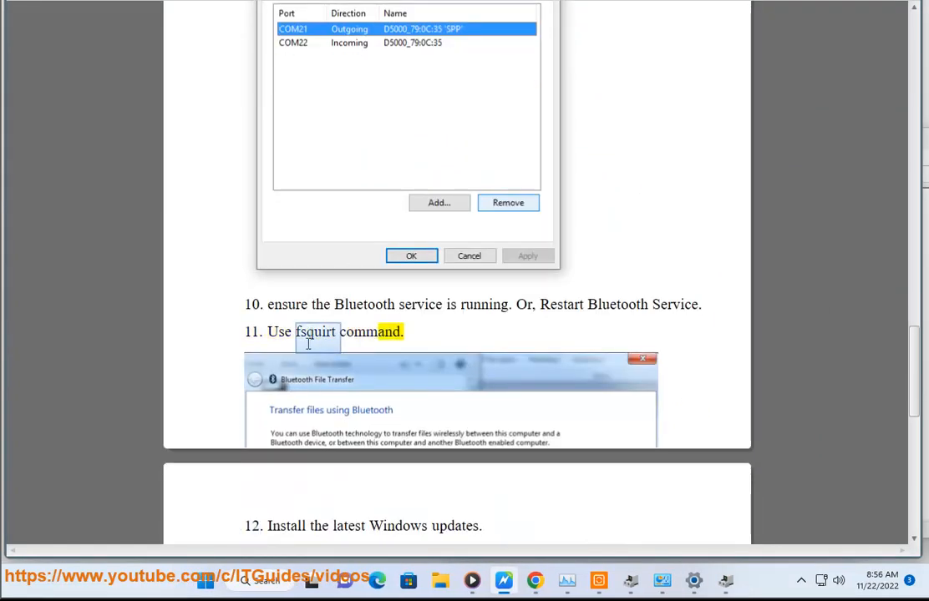
pyautogui.press('super+r')
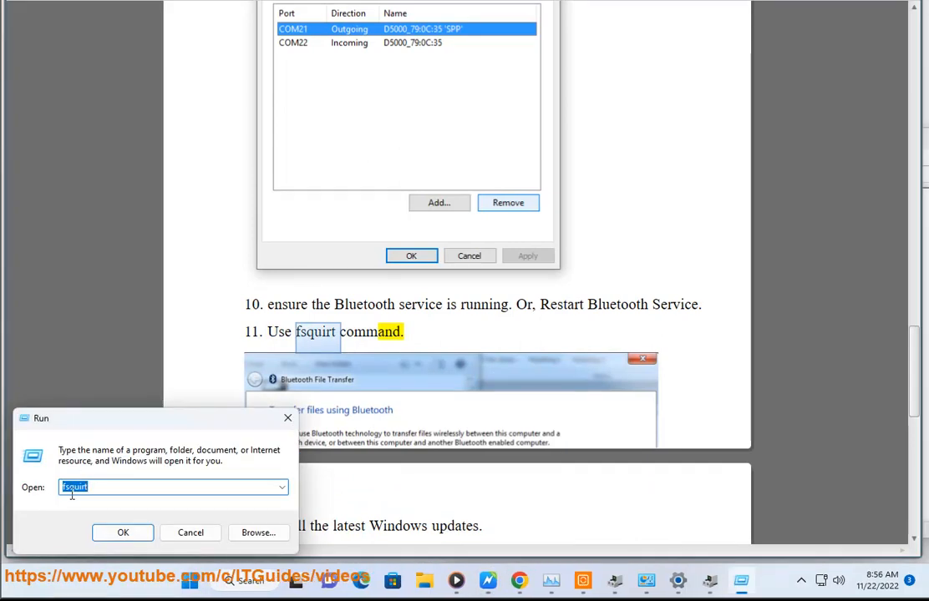
pyautogui.click(119, 532)
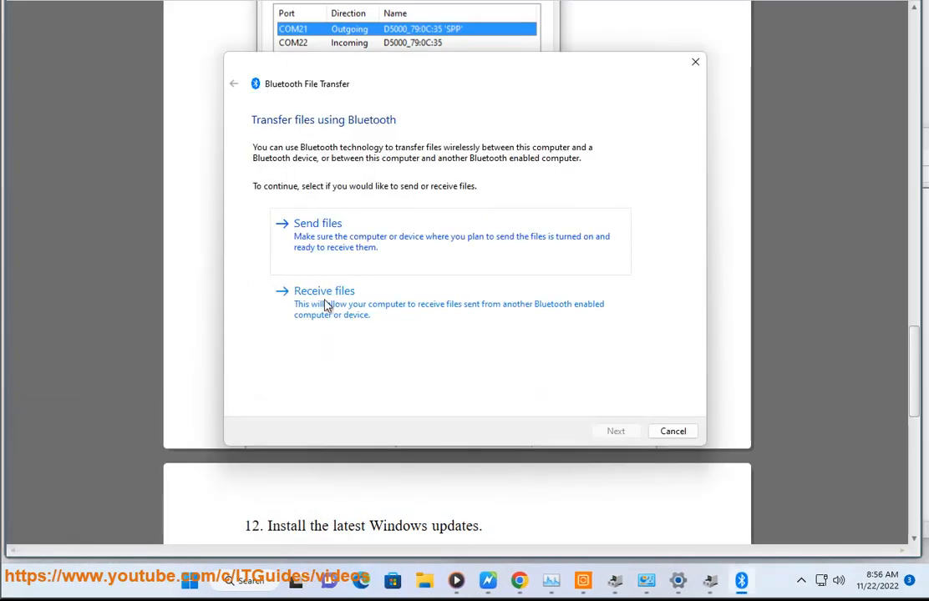
pyautogui.click(677, 433)
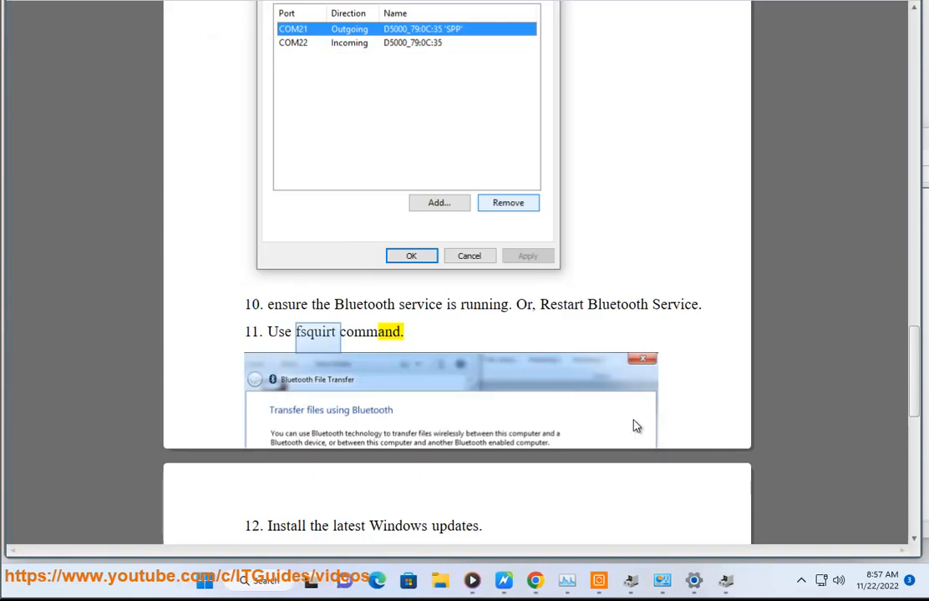
# Check for updates on the Windows Update page in Settings and switch back to the guide document.
pyautogui.click(694, 581)
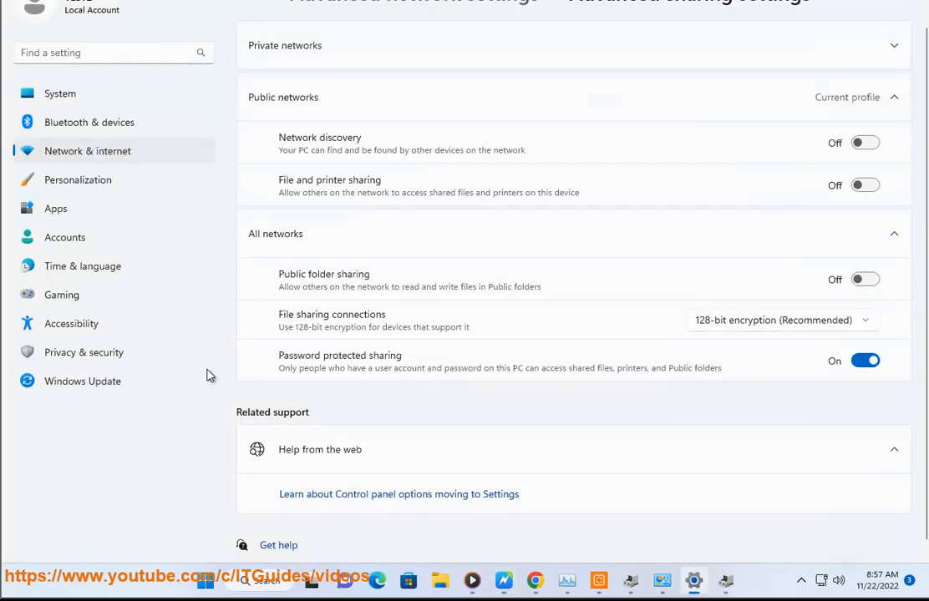
pyautogui.click(116, 384)
pyautogui.click(840, 60)
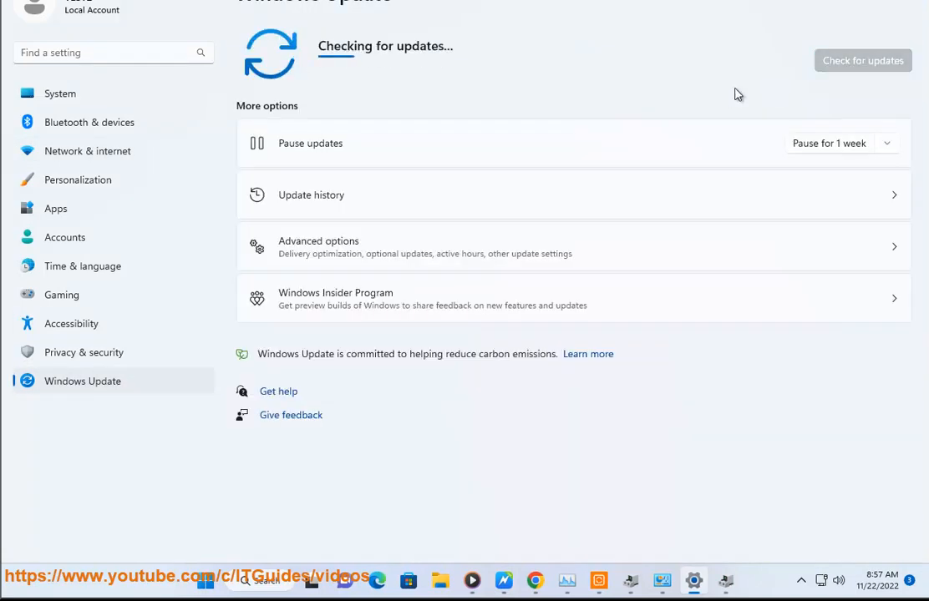
pyautogui.click(505, 580)
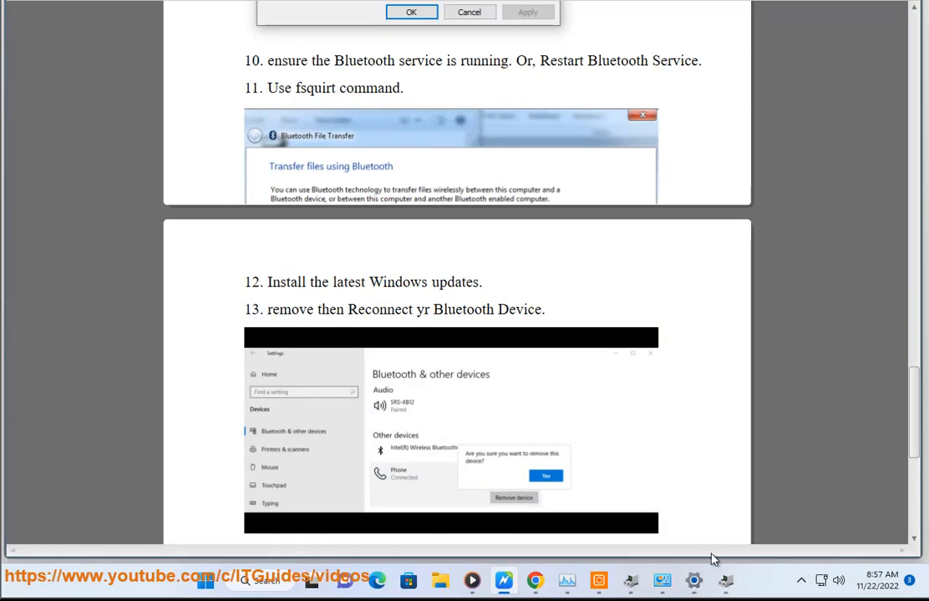
# View the Bluetooth & devices page in Settings for item 13 and return to the guide document.
pyautogui.click(693, 581)
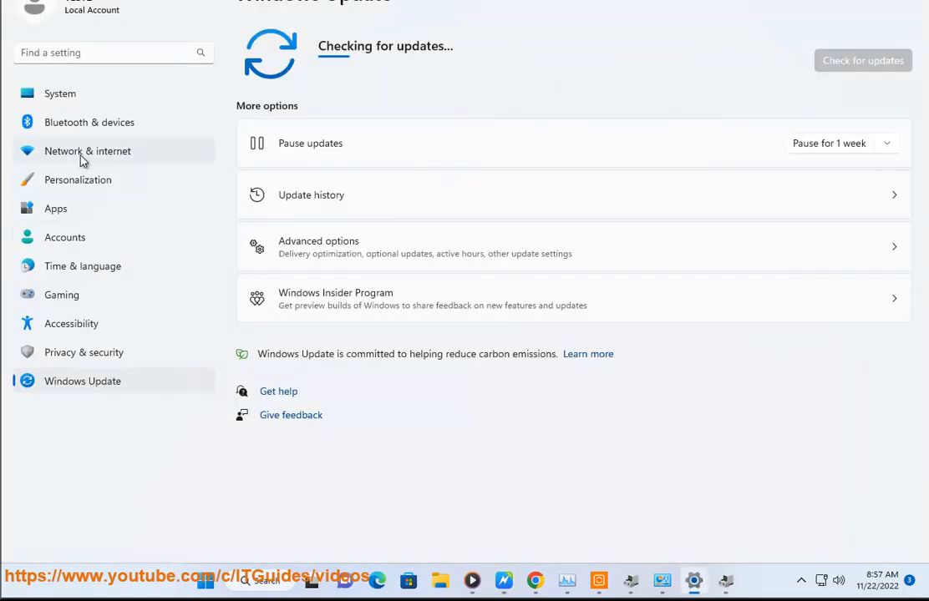
pyautogui.click(81, 124)
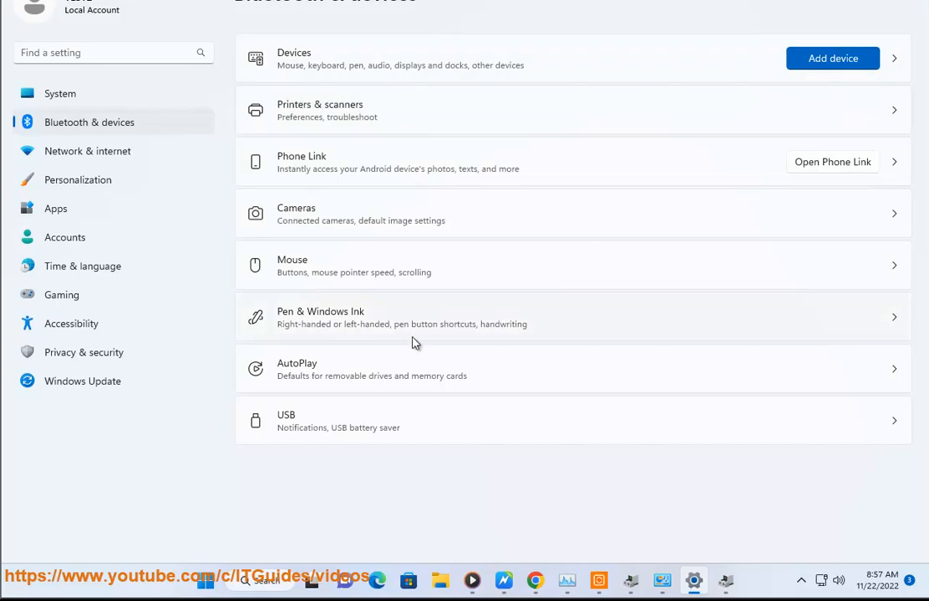
pyautogui.click(503, 580)
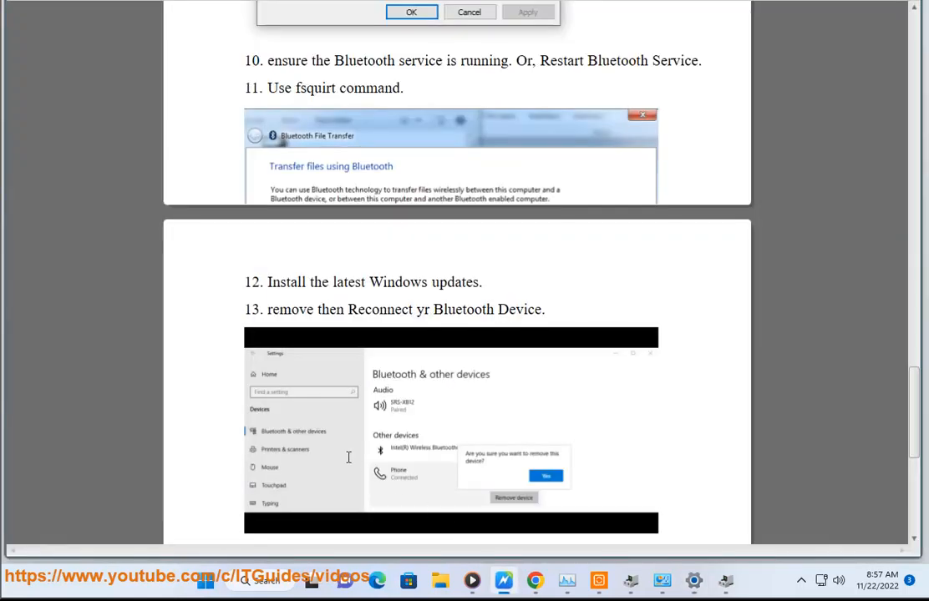